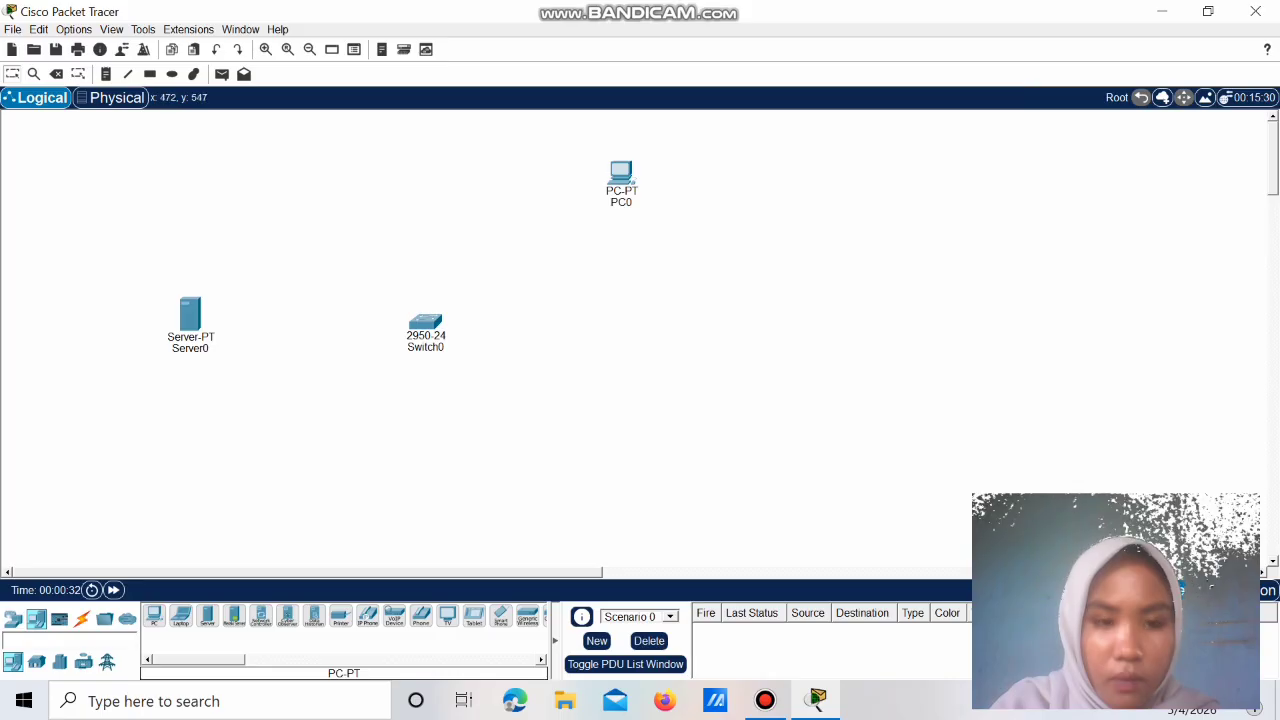
Step: Place generic PC1 to the right of Switch0 and PC2 below it
click(154, 616)
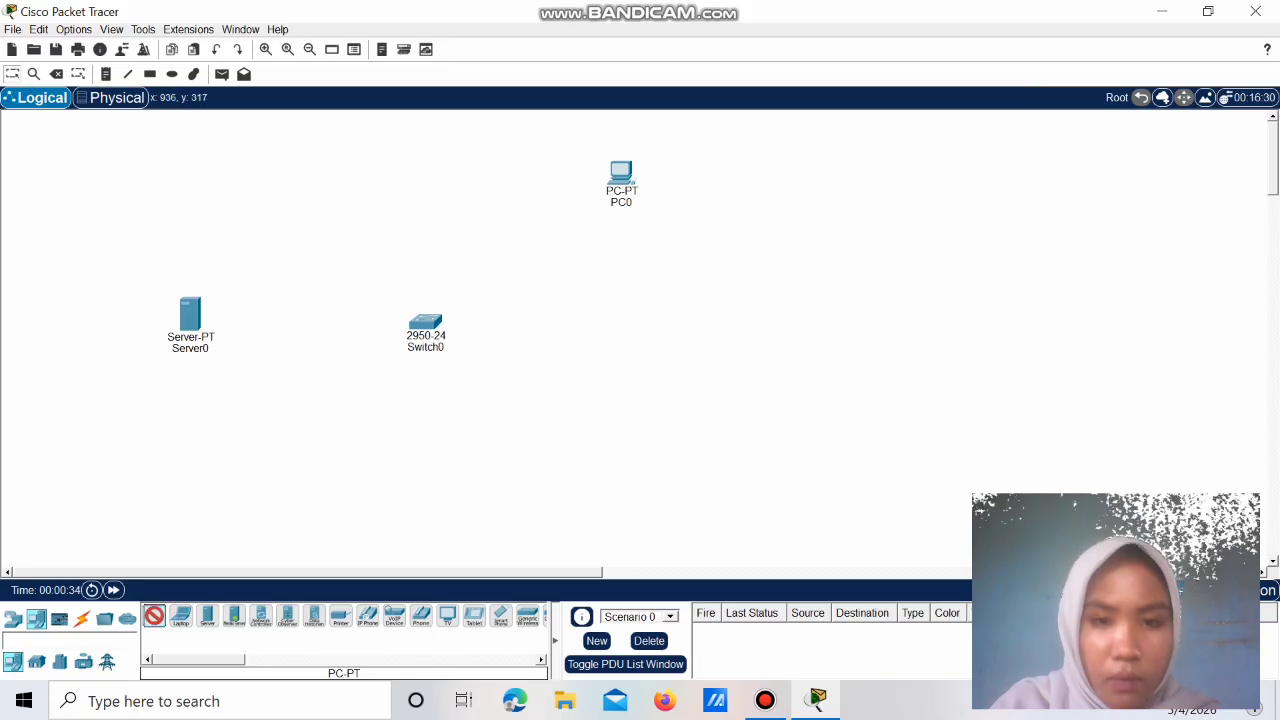
click(638, 325)
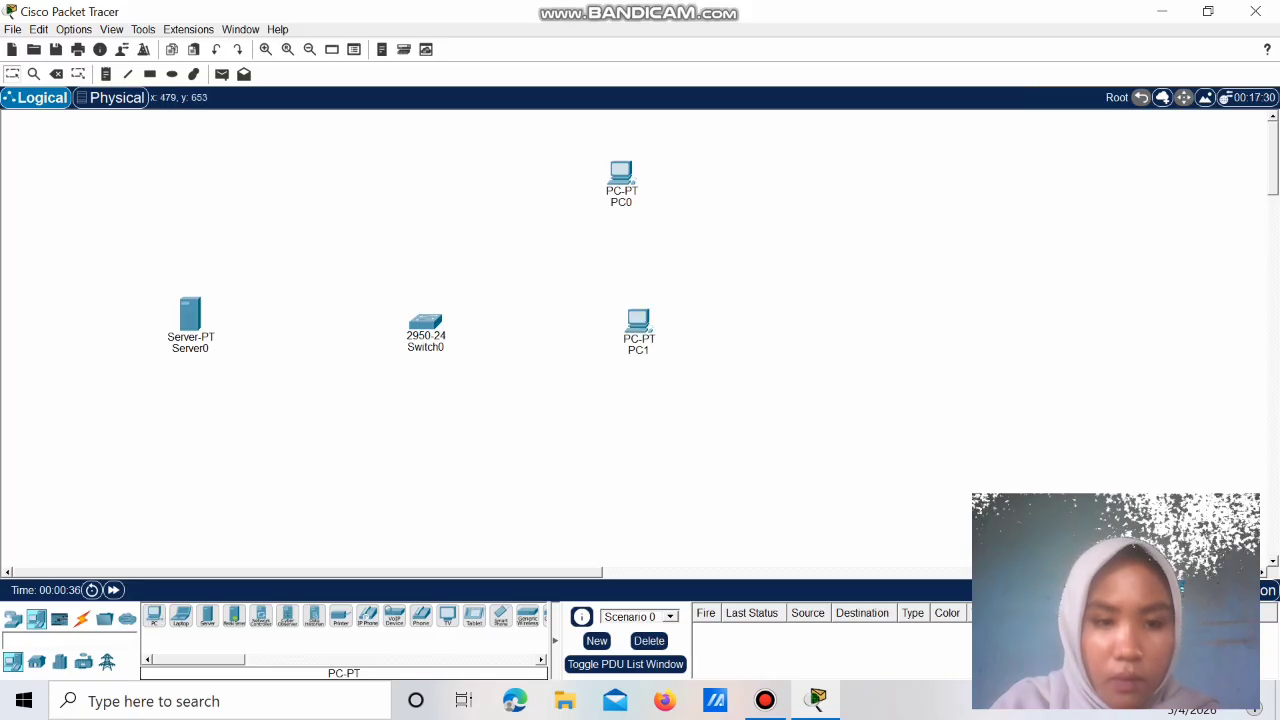
click(154, 616)
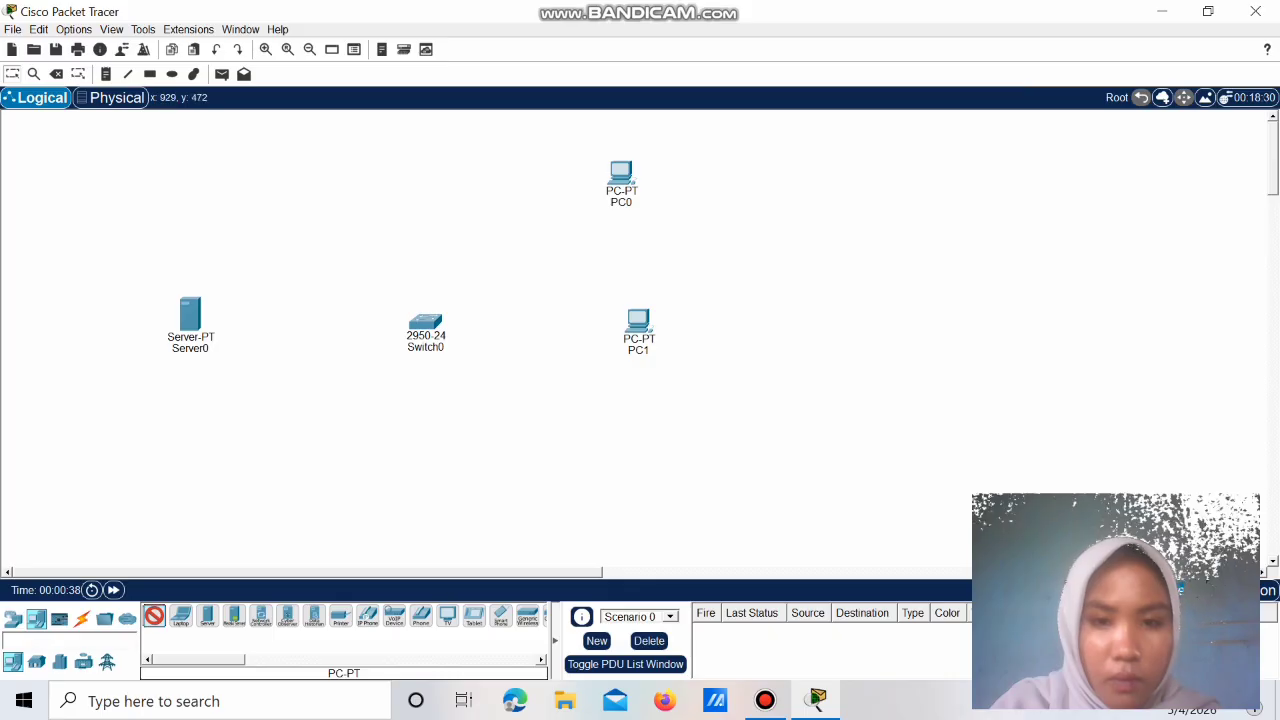
click(623, 458)
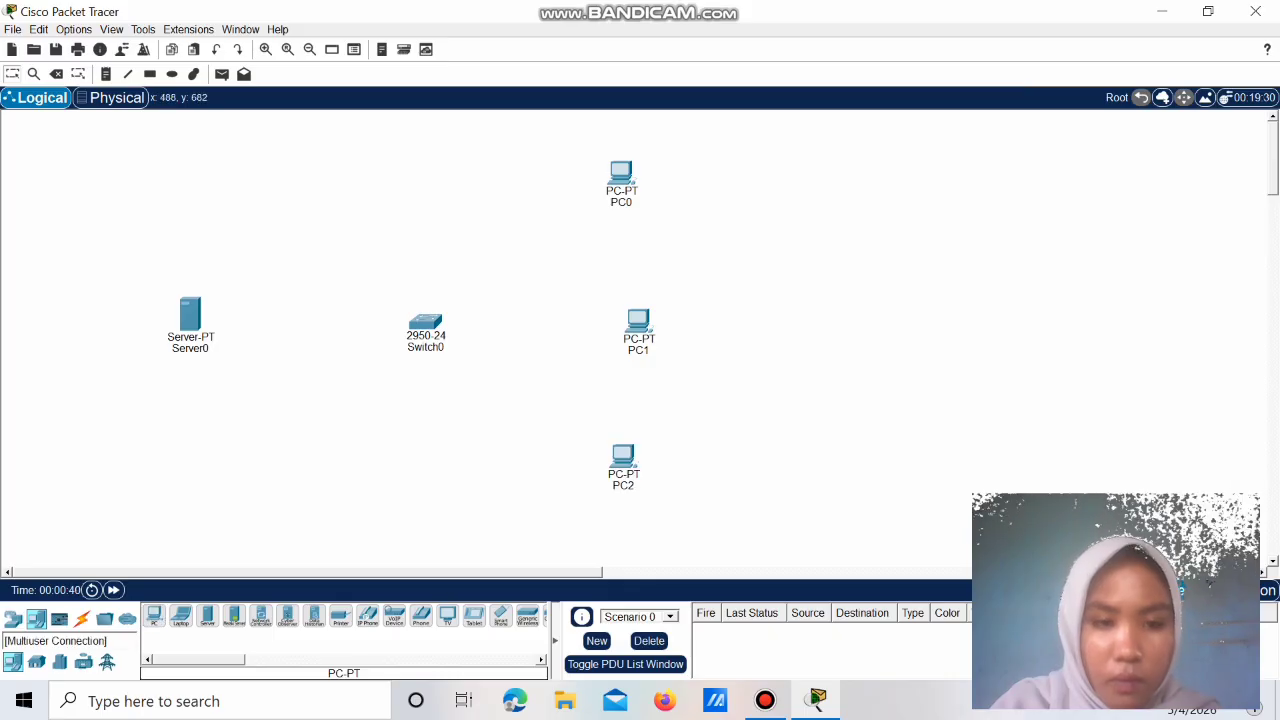
click(82, 618)
click(154, 616)
Step: Connect Server0 and PC0 to Switch0 with automatic-type cables
click(190, 316)
click(425, 322)
click(154, 616)
click(425, 322)
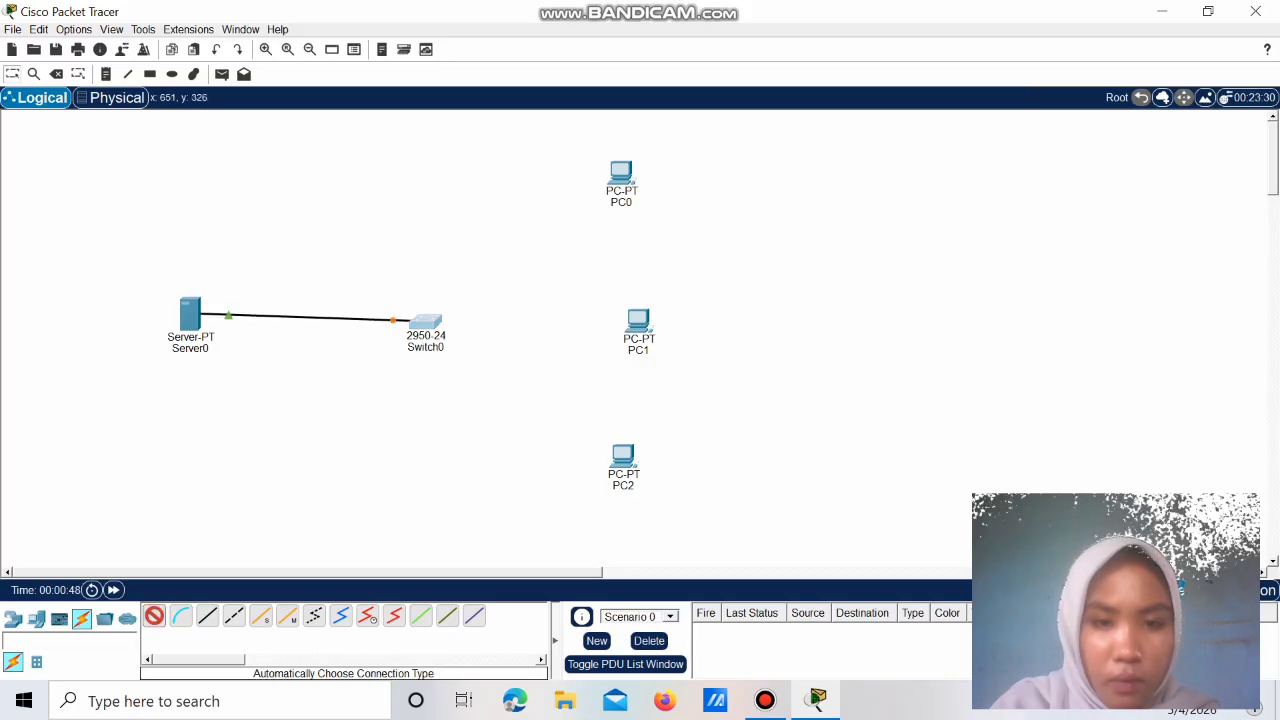
click(618, 178)
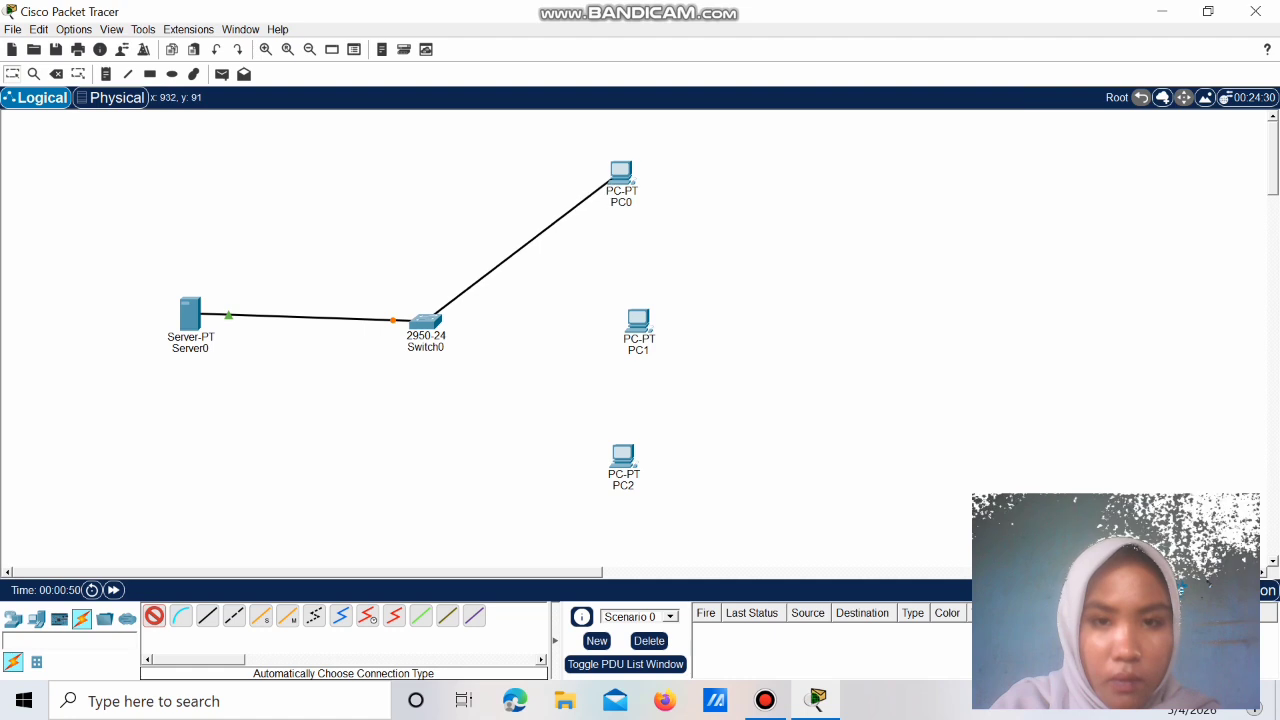
Step: Connect PC1 and PC2 to Switch0 with automatic-type cables
click(154, 616)
click(425, 322)
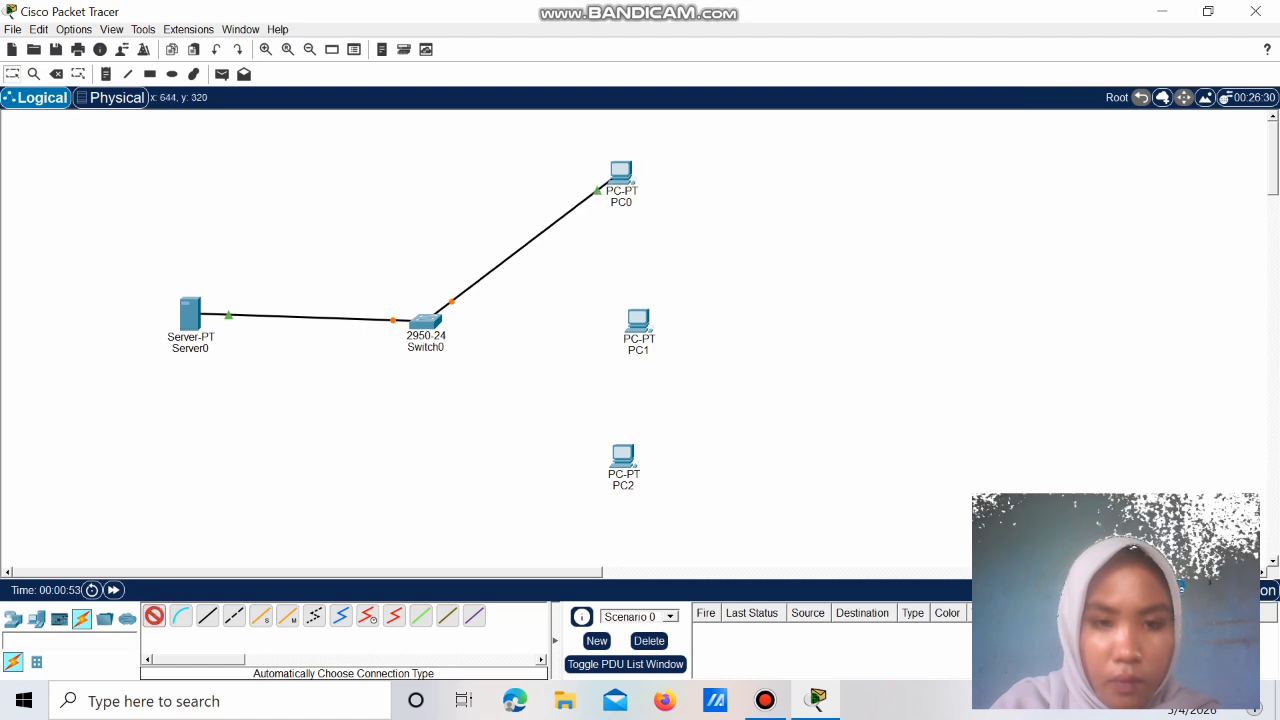
click(638, 322)
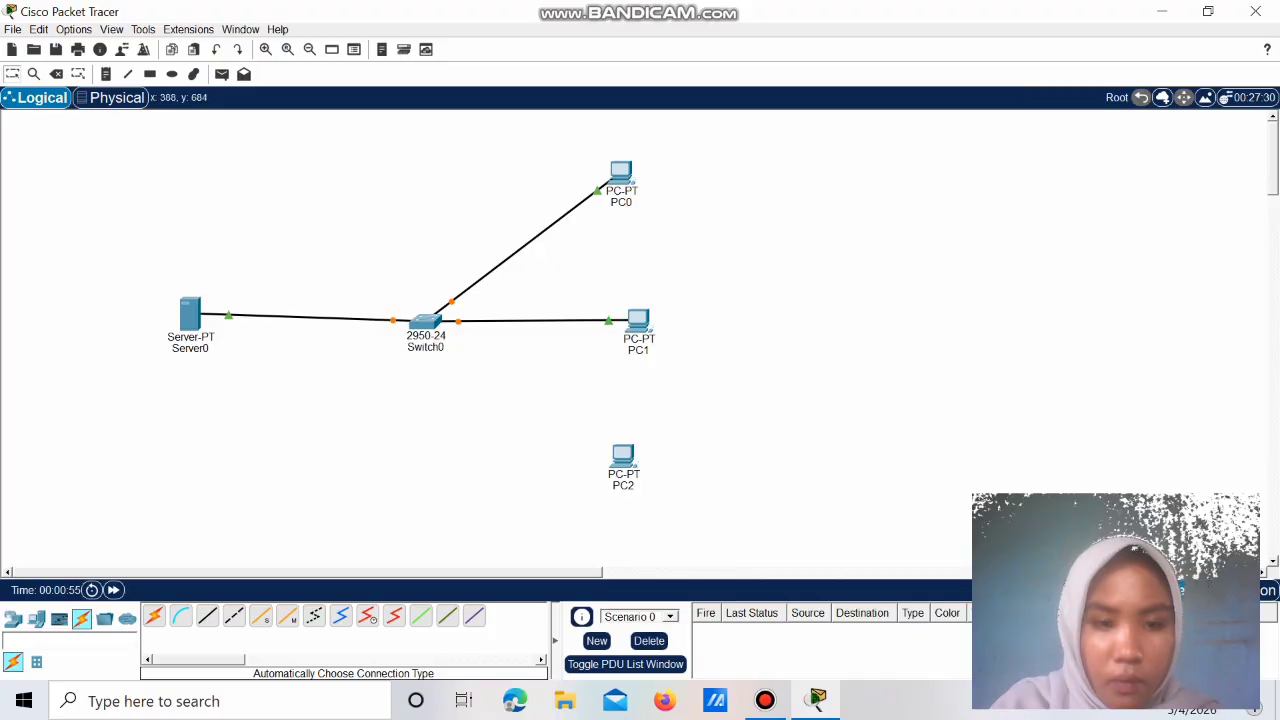
click(154, 616)
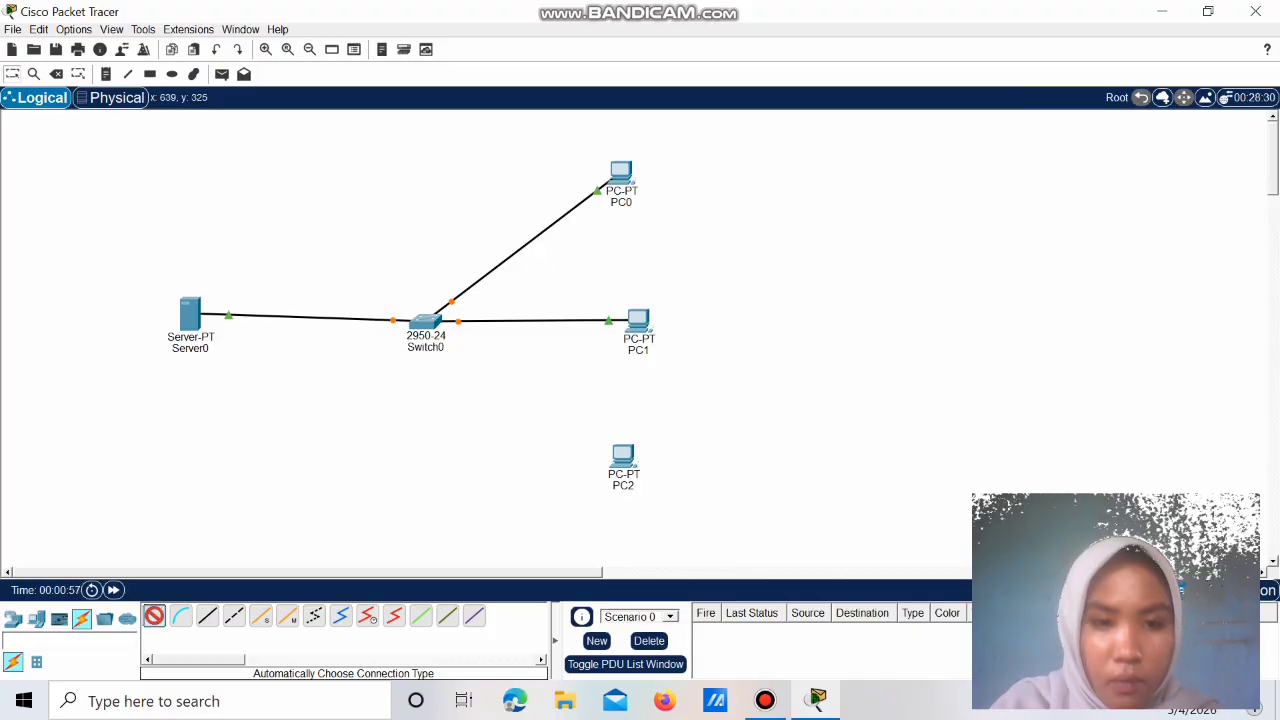
click(425, 322)
click(622, 458)
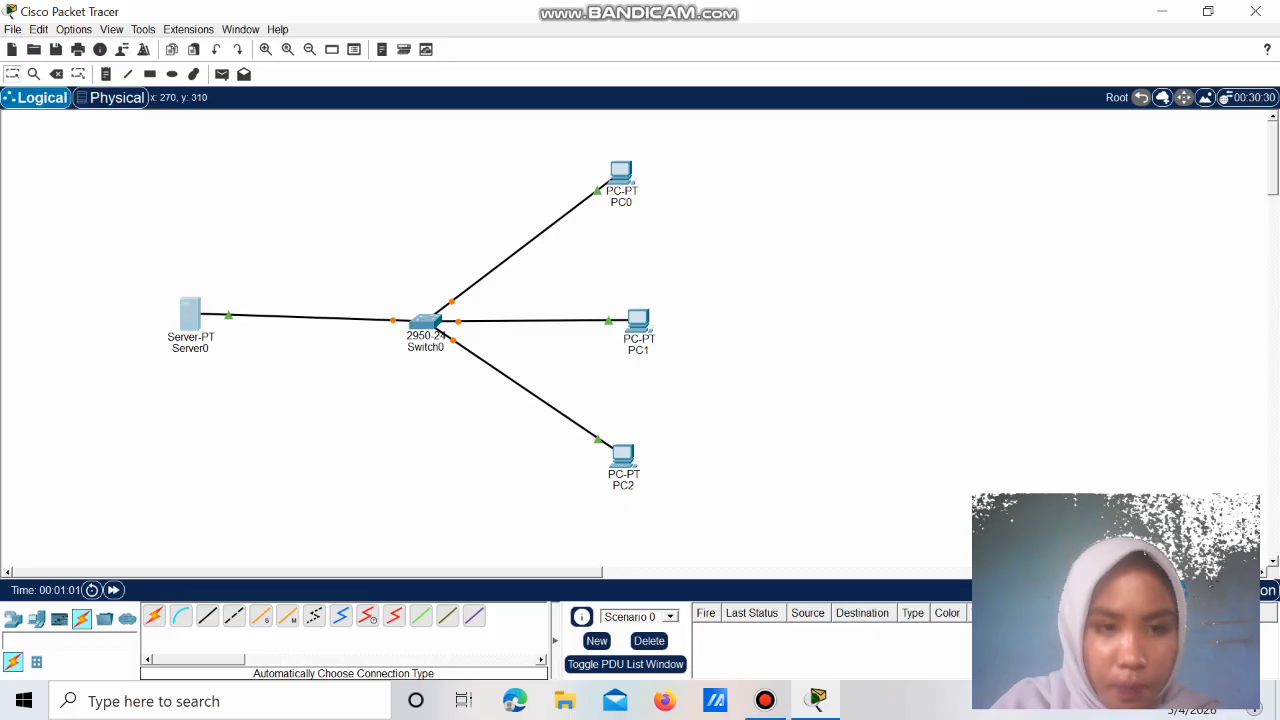
Step: Set Server0's FastEthernet0 to static IP 192.168.10.1 with mask 255.255.255.0
double_click(190, 316)
click(450, 133)
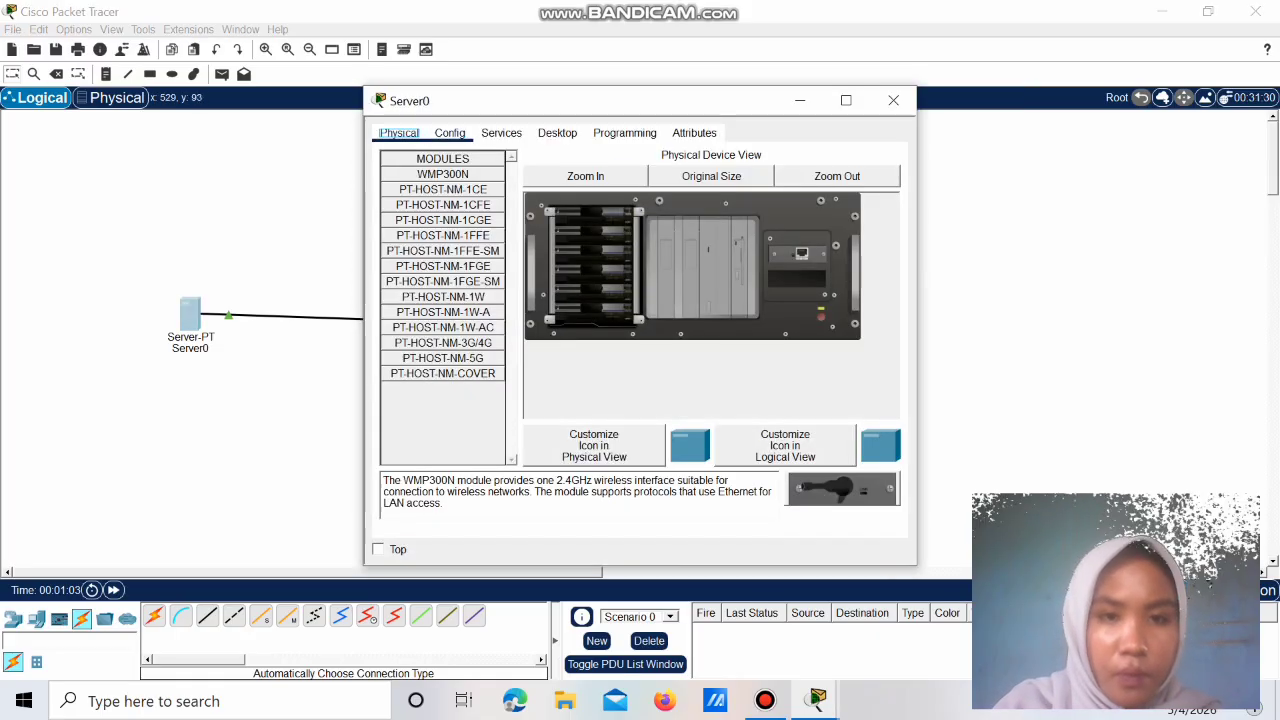
click(438, 227)
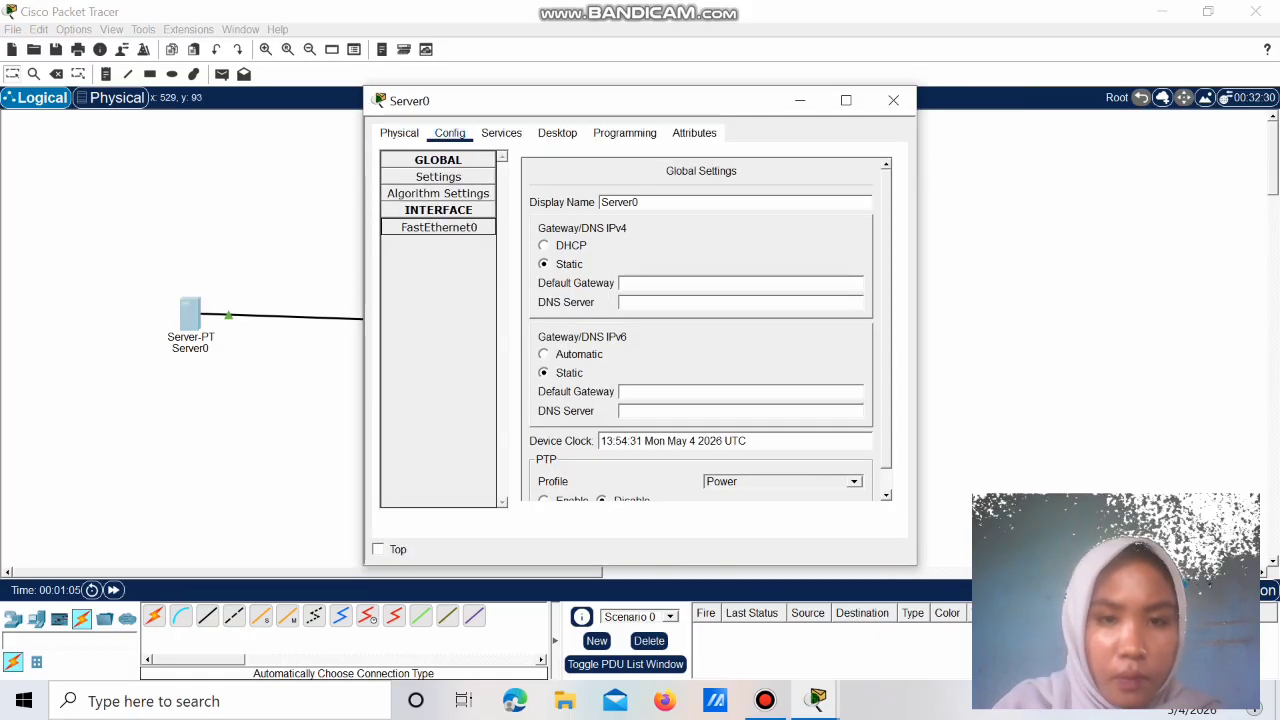
click(762, 297)
text(192.1)
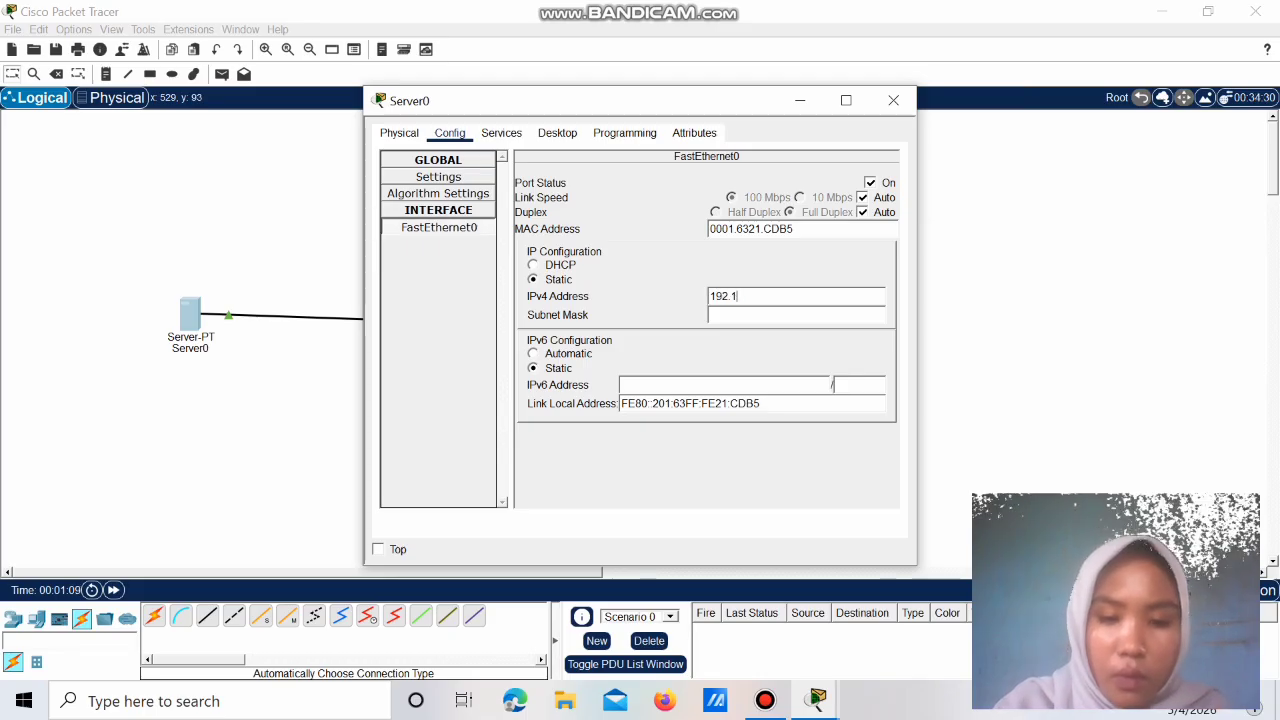
text(68.1)
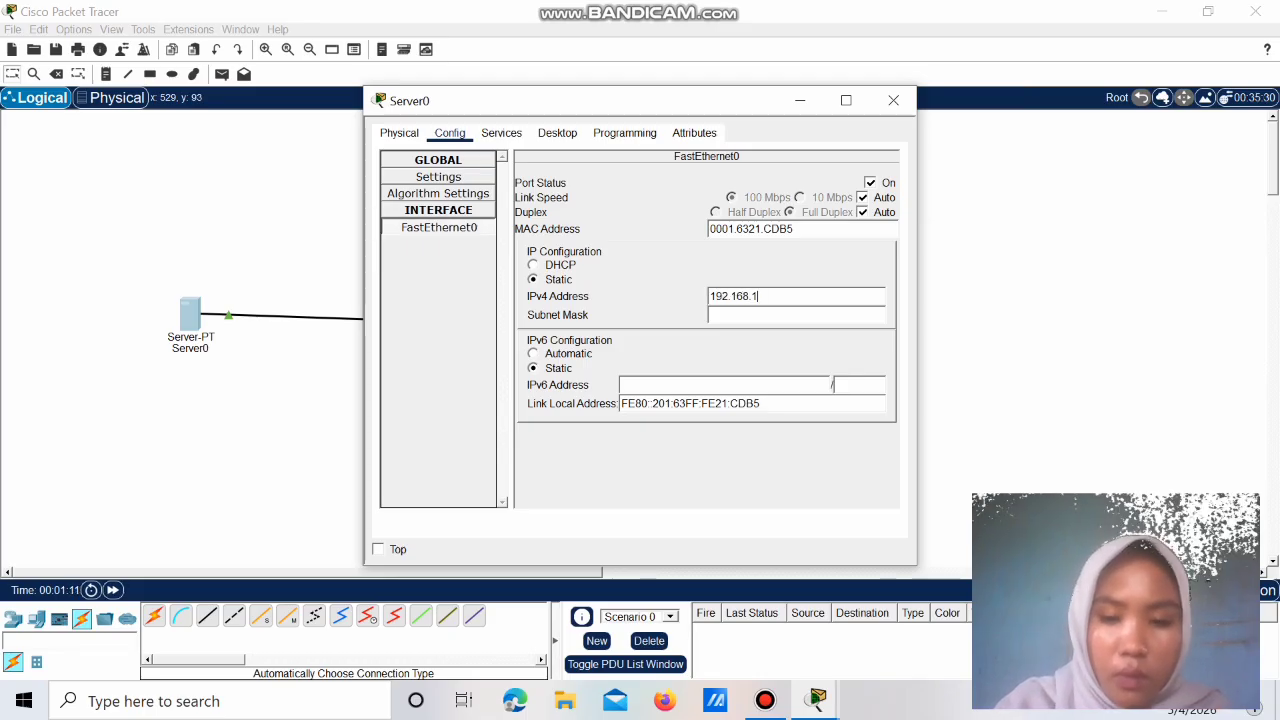
text(0.1)
key(Tab)
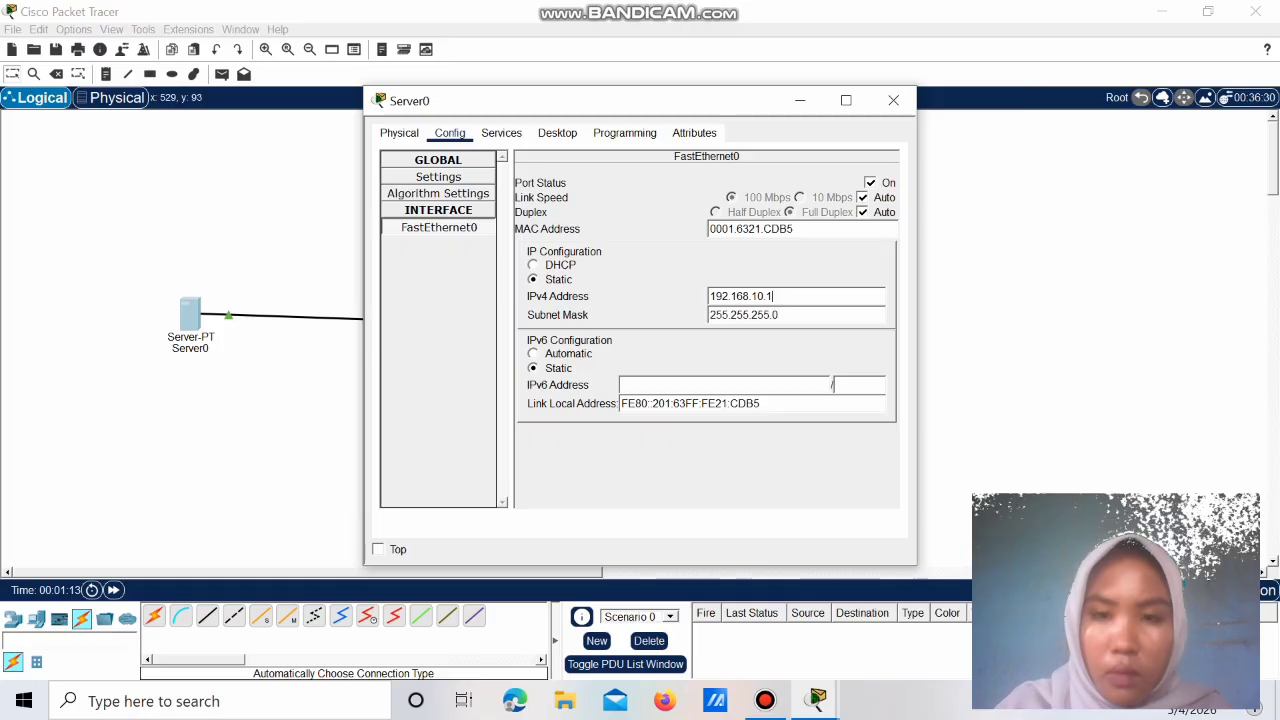
Step: Turn on Server0's DHCP service and give the pool a new name
click(501, 133)
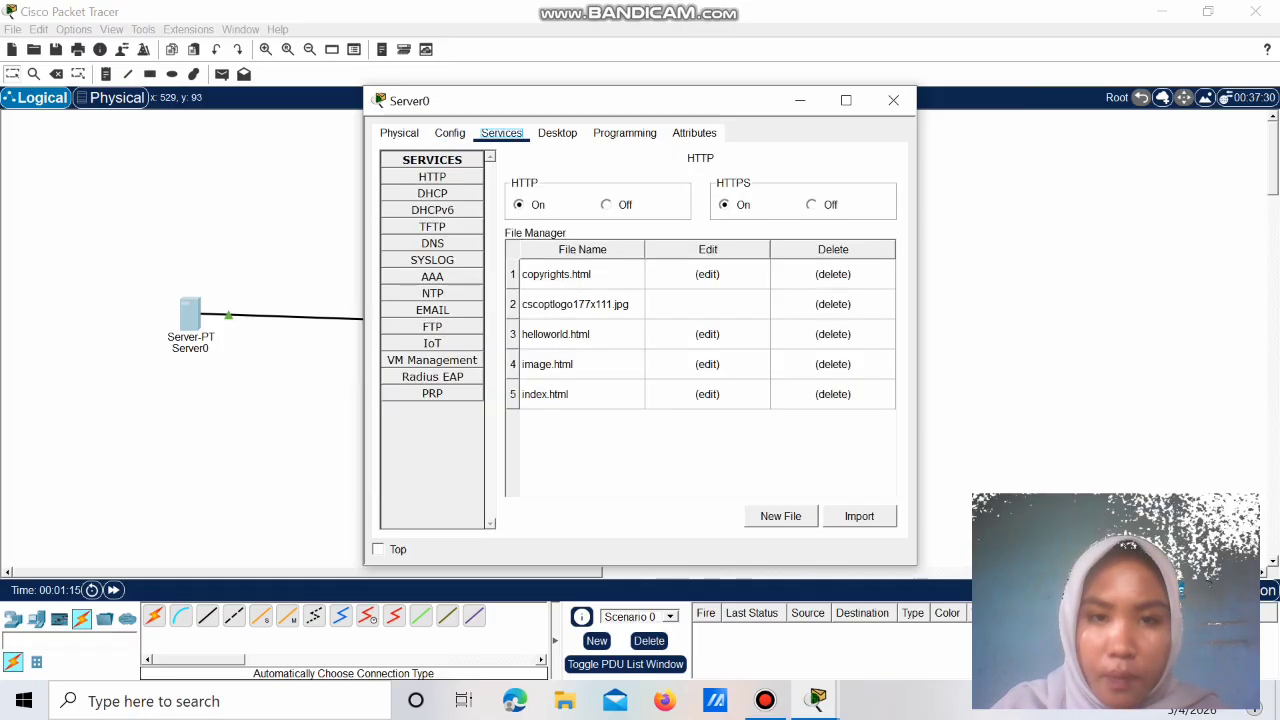
click(432, 193)
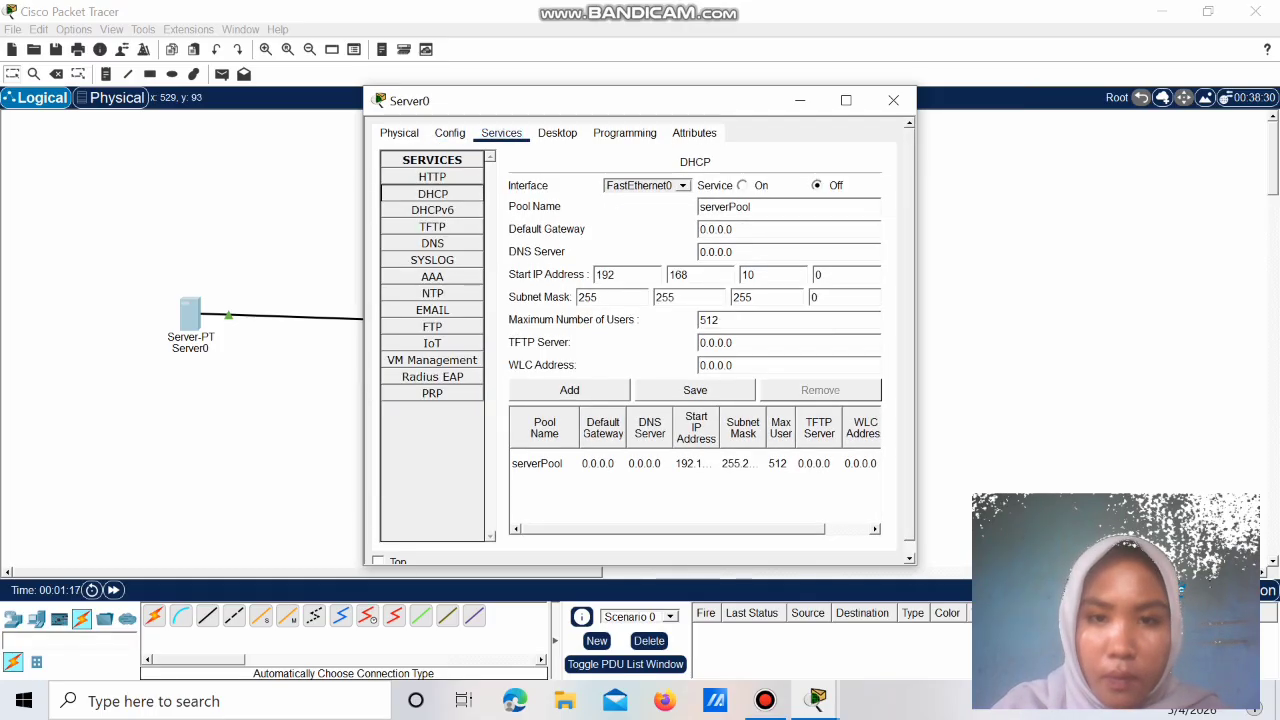
click(743, 185)
double_click(725, 207)
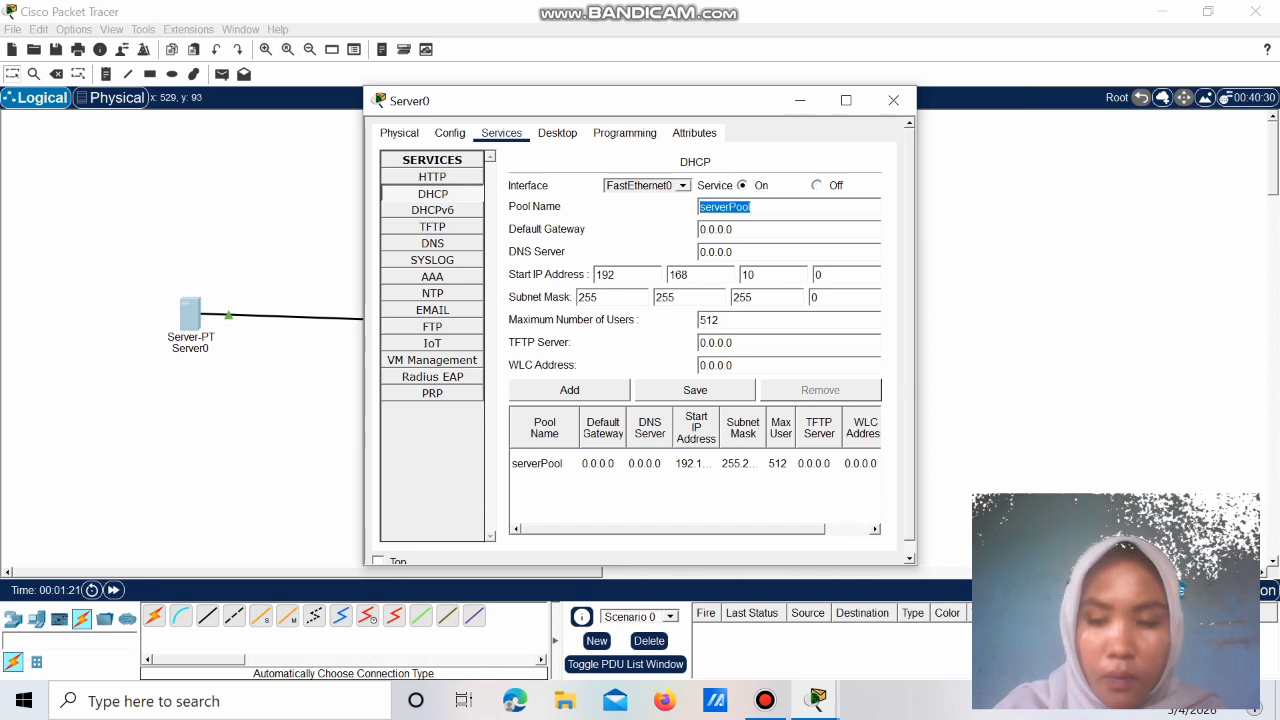
key(BackSpace)
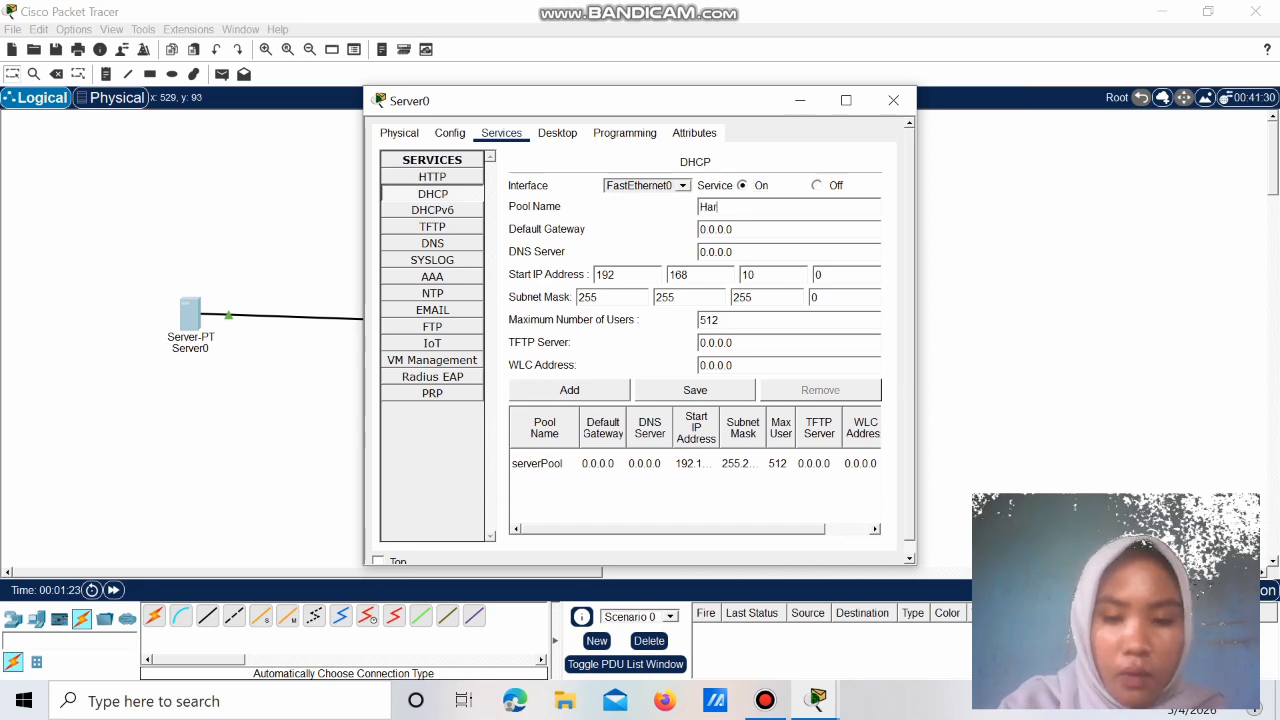
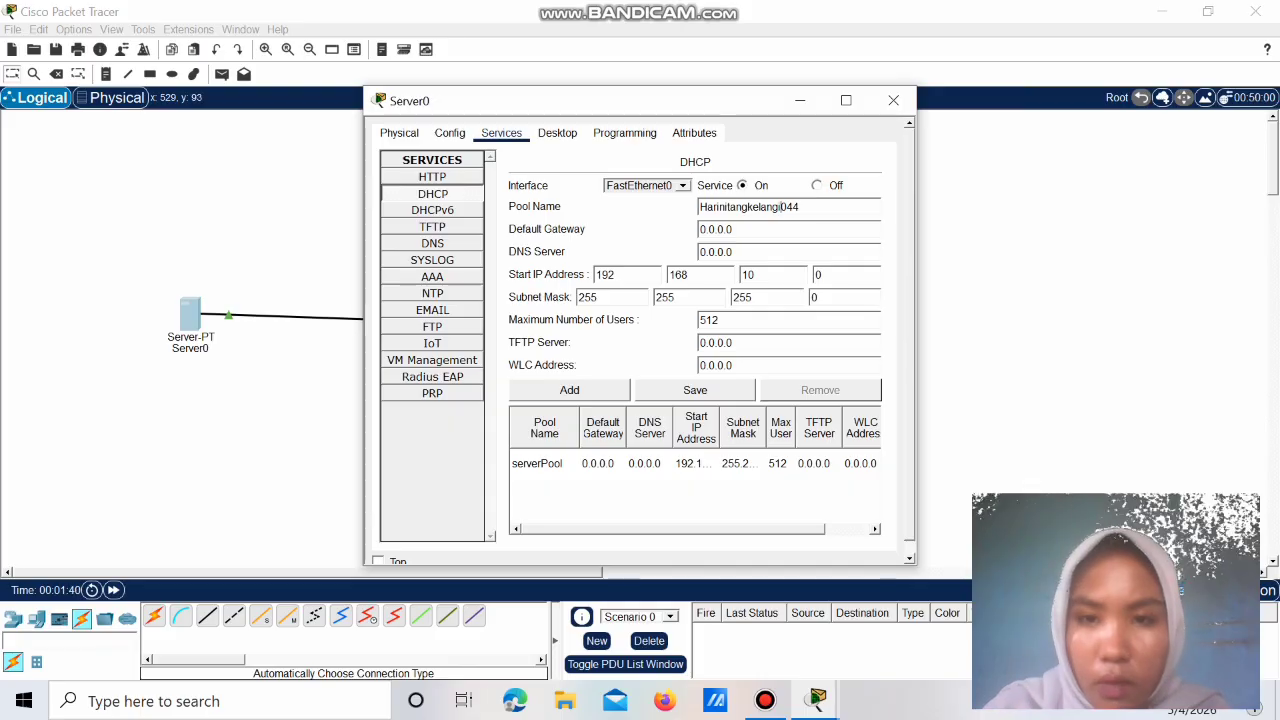
Step: Set gateway and start 192.168.10.2, DNS 8.8.8.8, 5 users, and add the pool
key(BackSpace)
key(BackSpace)
key(BackSpace)
key(BackSpace)
key(BackSpace)
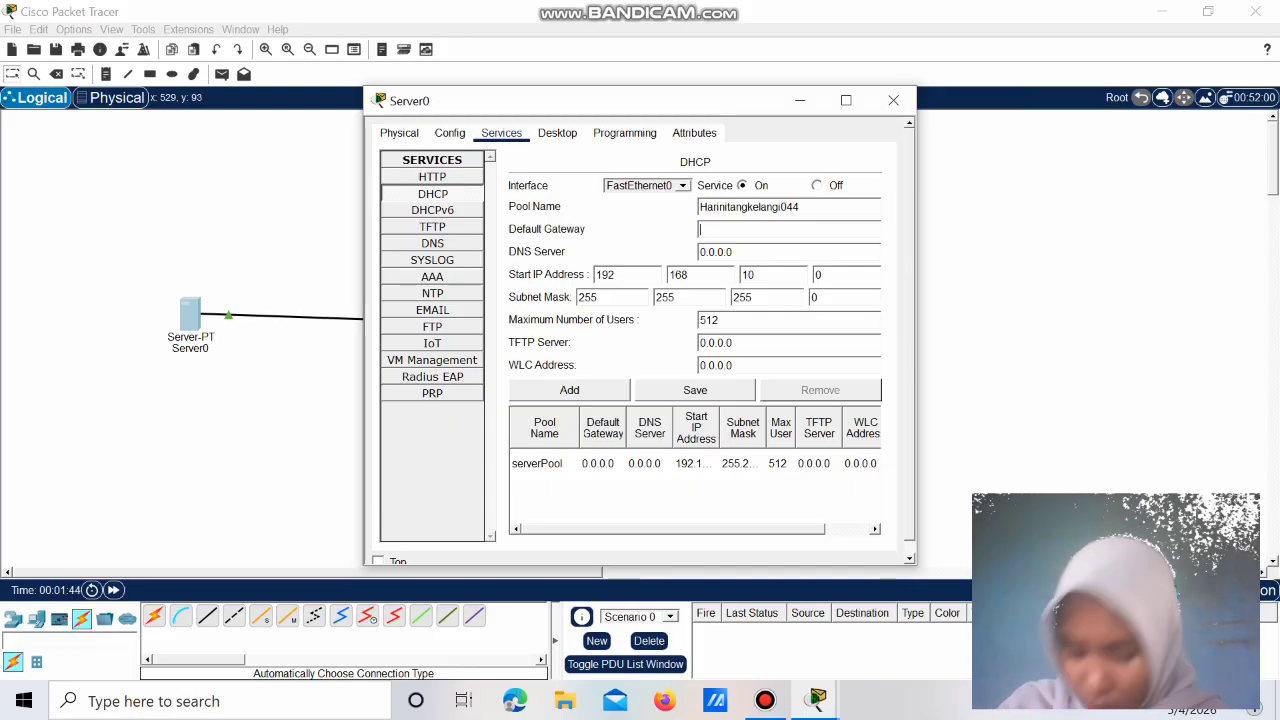
text(192.)
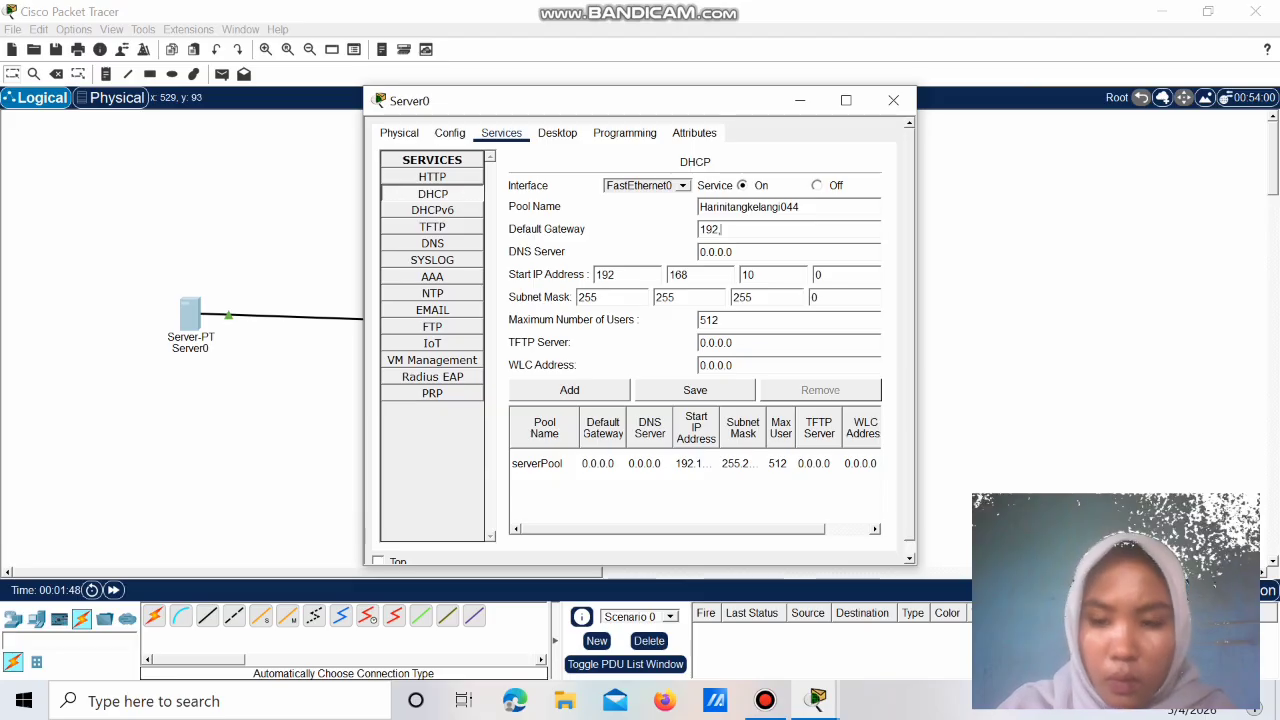
text(168.10.2)
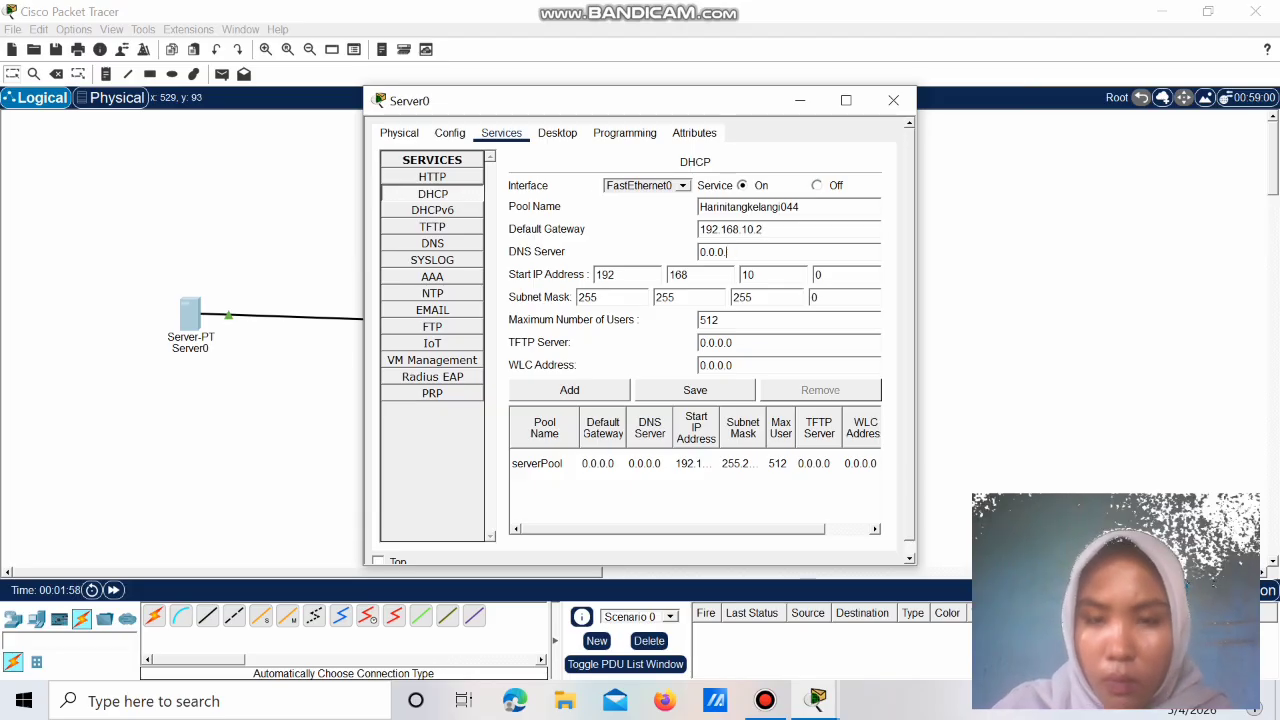
key(BackSpace)
text(8)
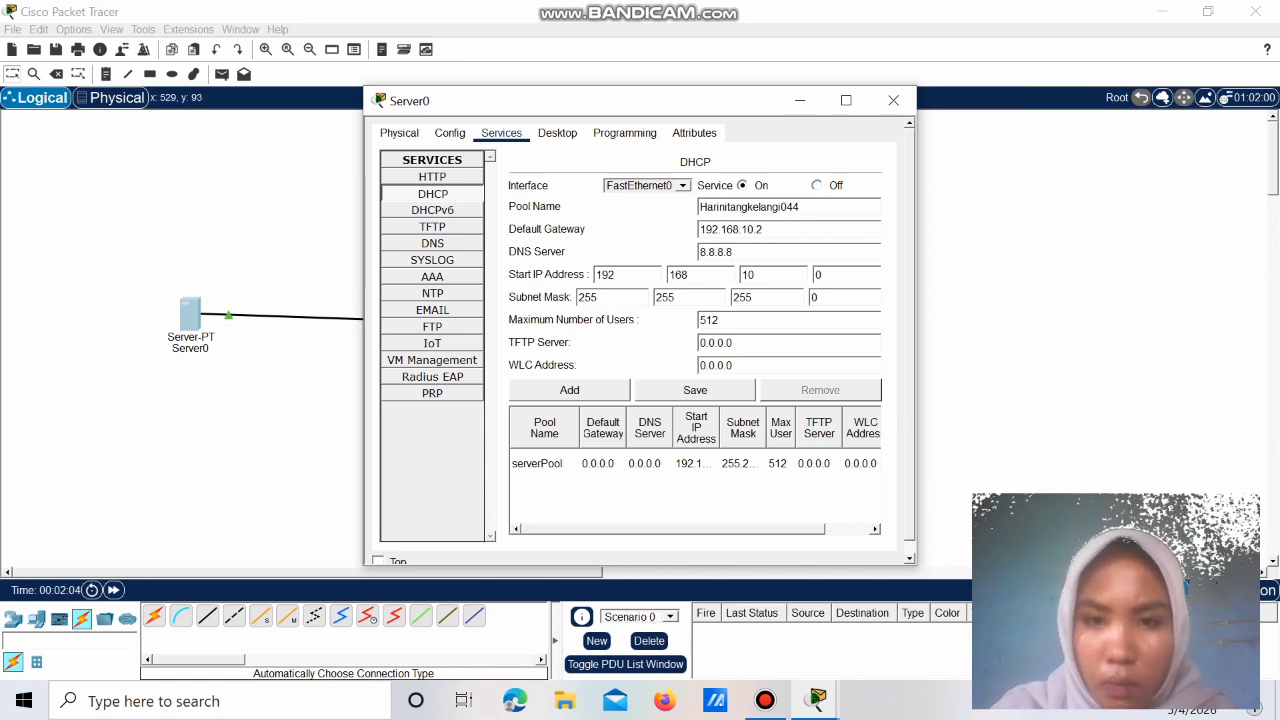
key(BackSpace)
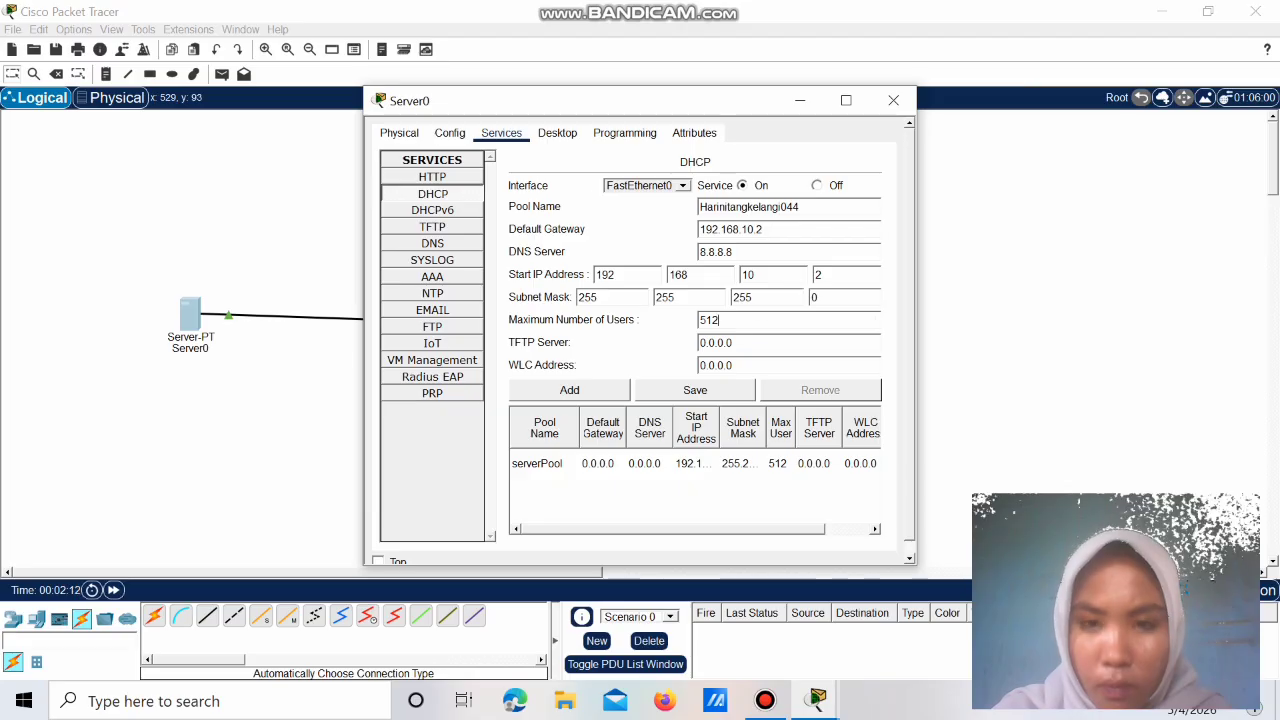
right_click(752, 320)
key(Escape)
key(BackSpace)
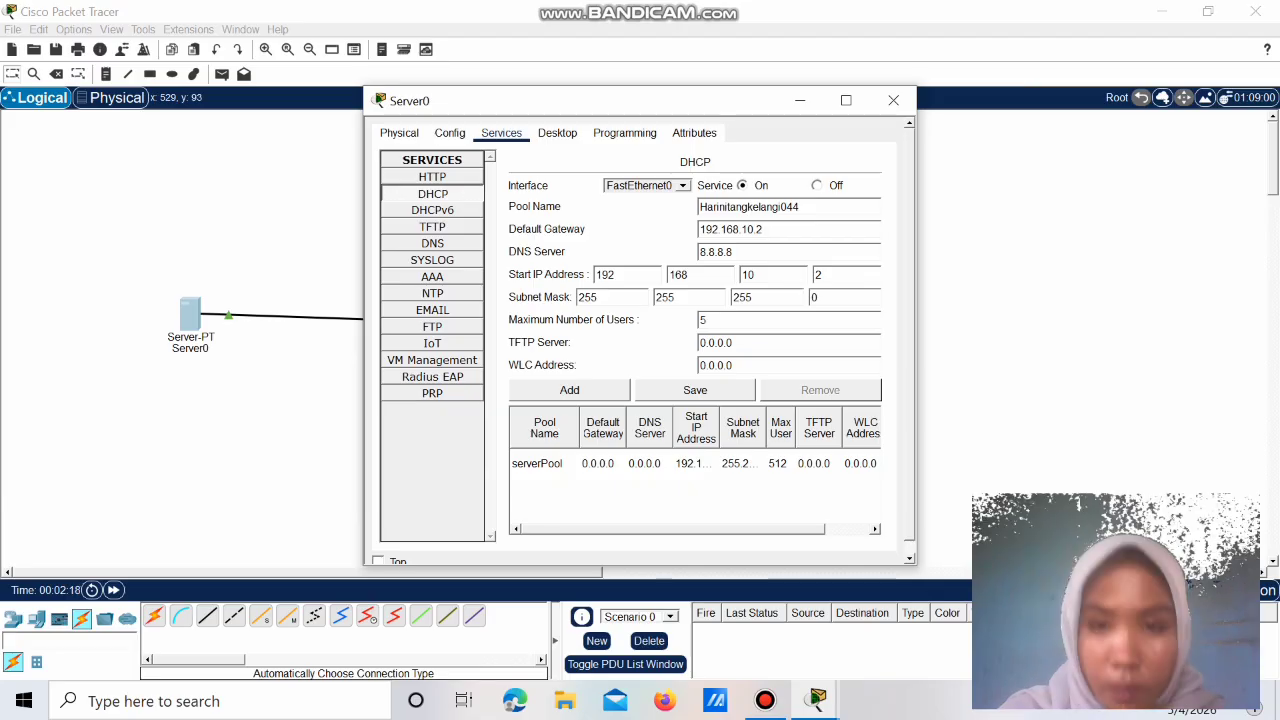
click(695, 390)
click(633, 363)
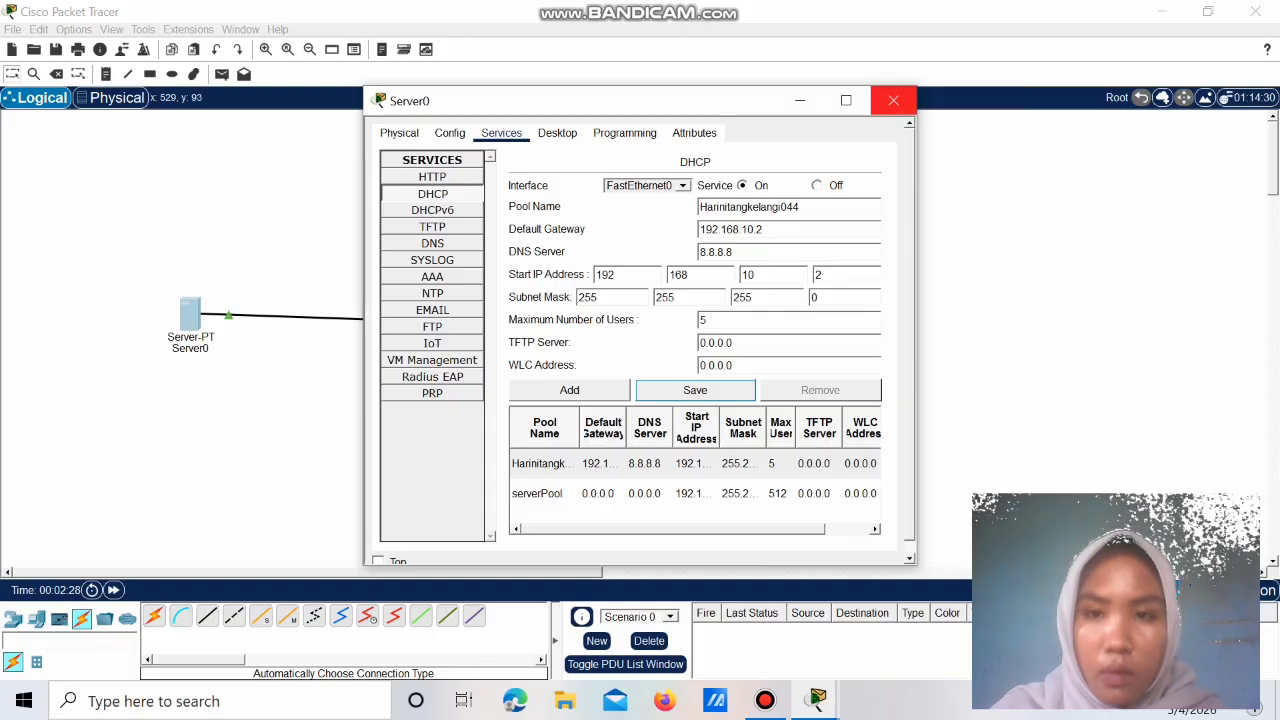
click(893, 100)
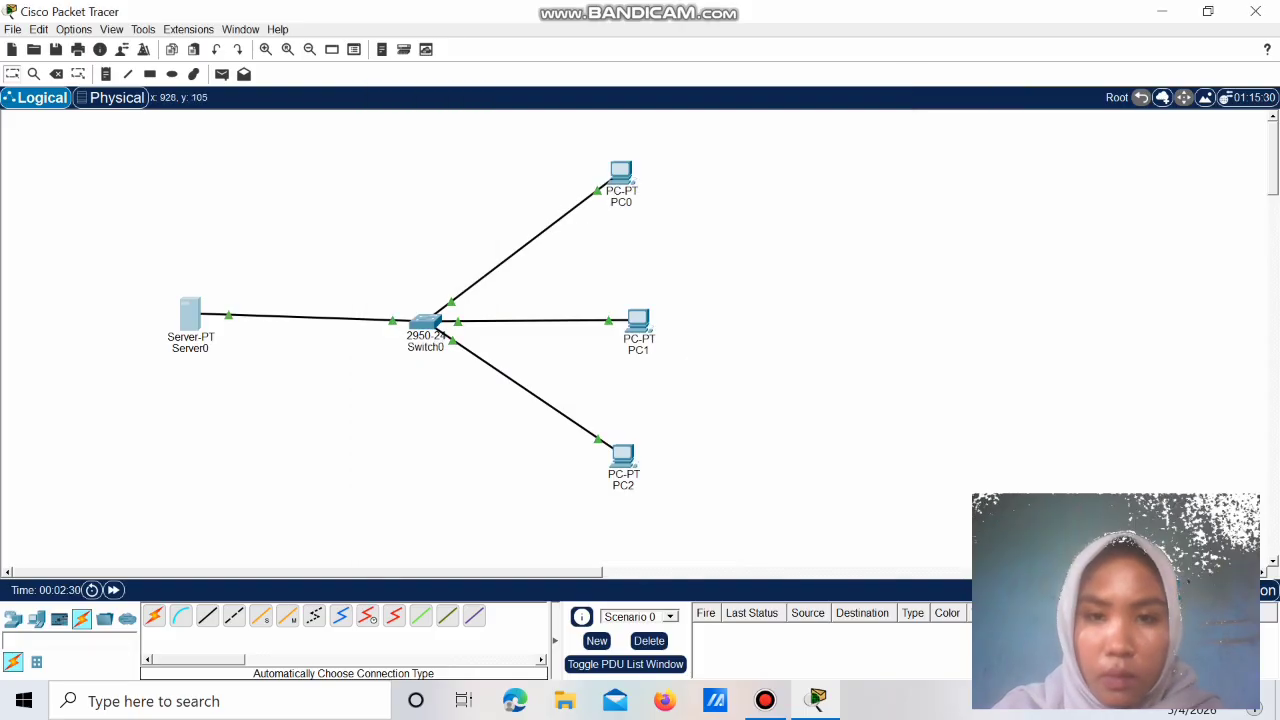
Step: Switch PC0 to DHCP so it obtains 192.168.10.2 / 255.255.255.0
click(621, 175)
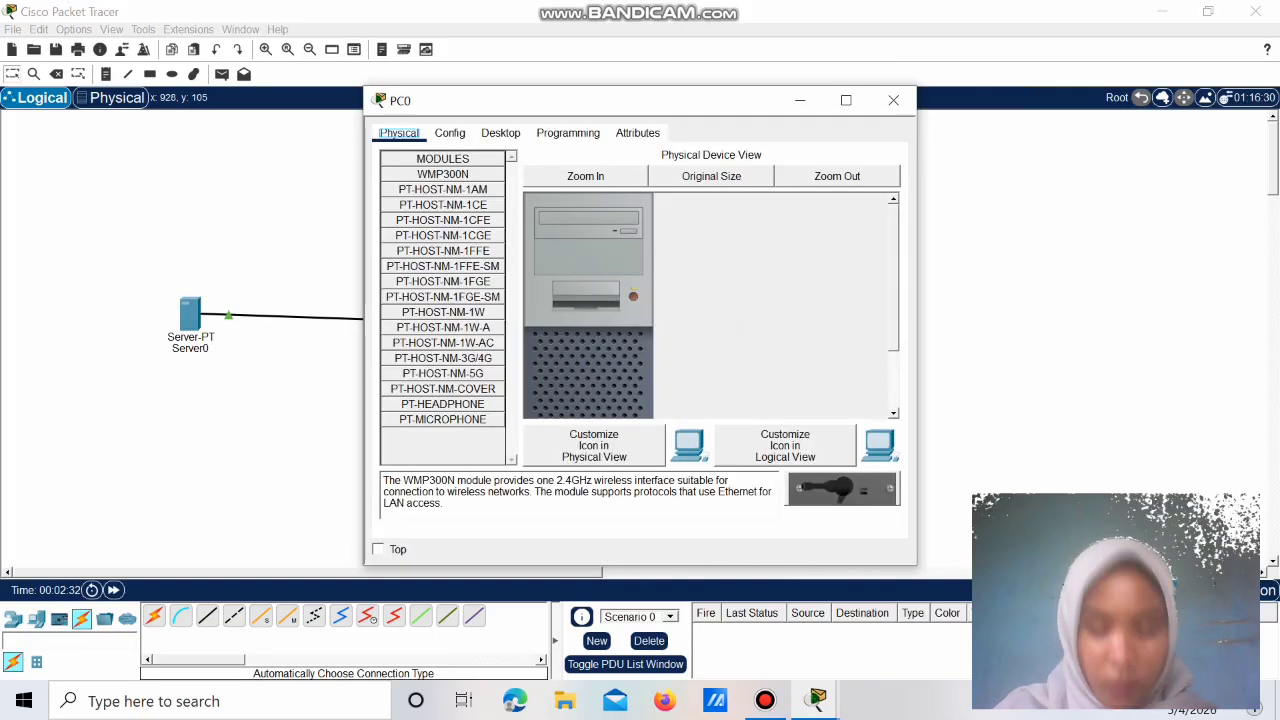
click(500, 132)
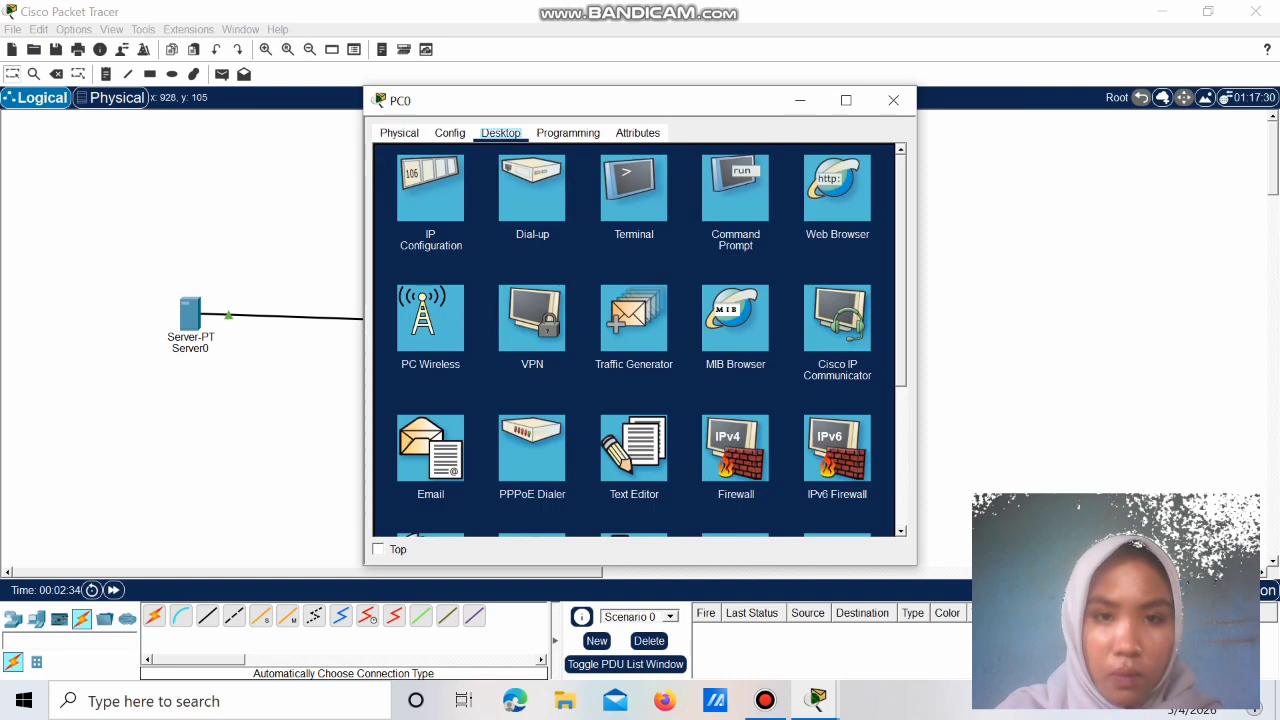
click(430, 188)
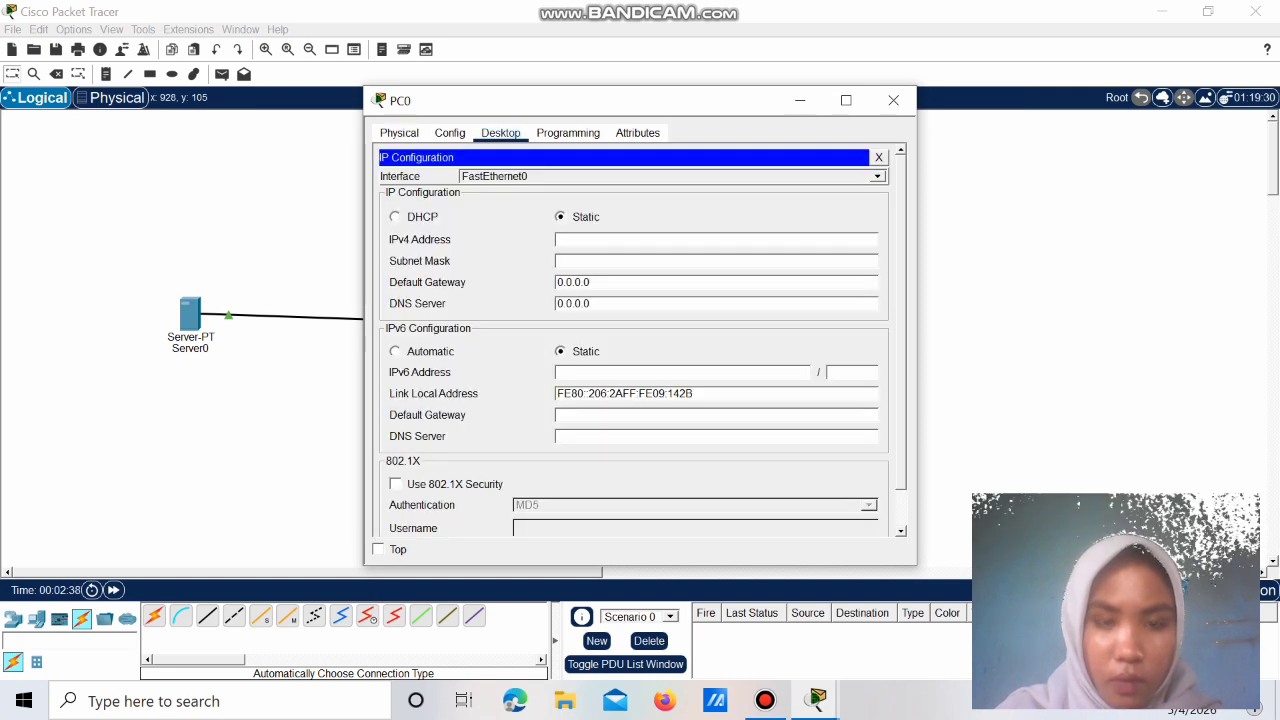
click(396, 217)
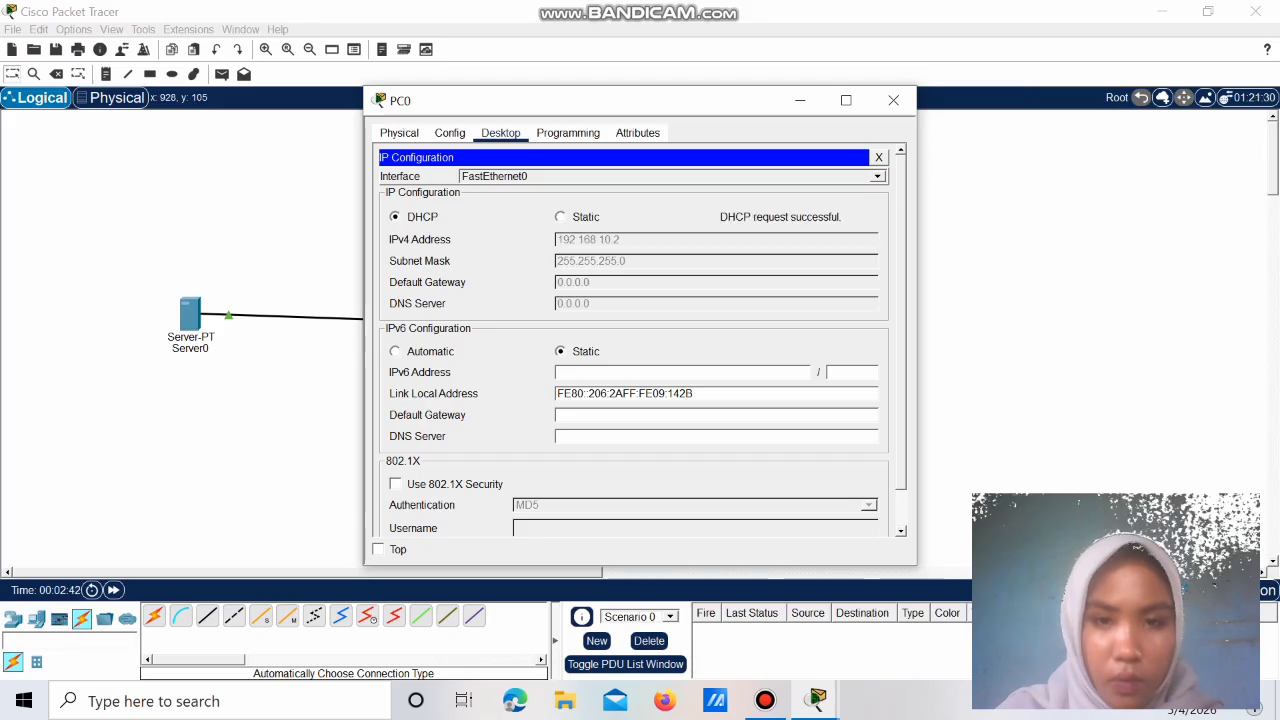
click(893, 100)
Step: Set PC1 and PC2 to obtain their IPv4 addresses via DHCP
click(639, 321)
click(500, 132)
click(431, 185)
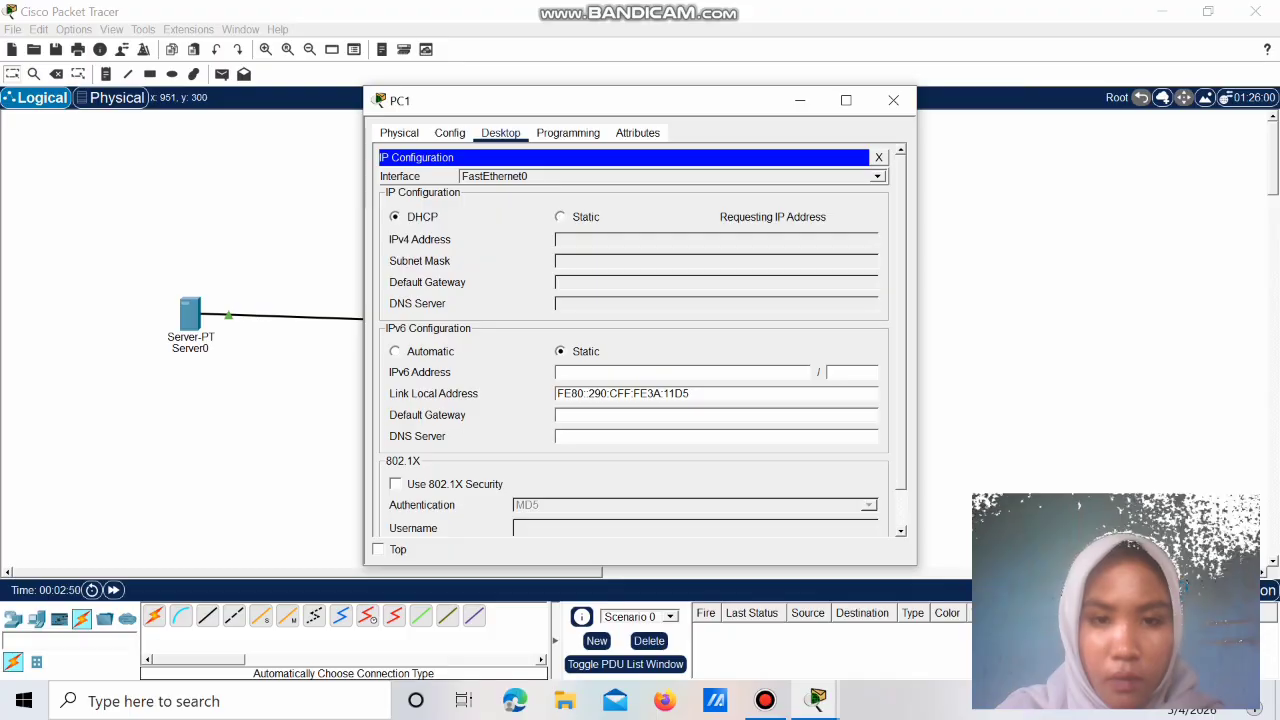
click(893, 100)
click(622, 455)
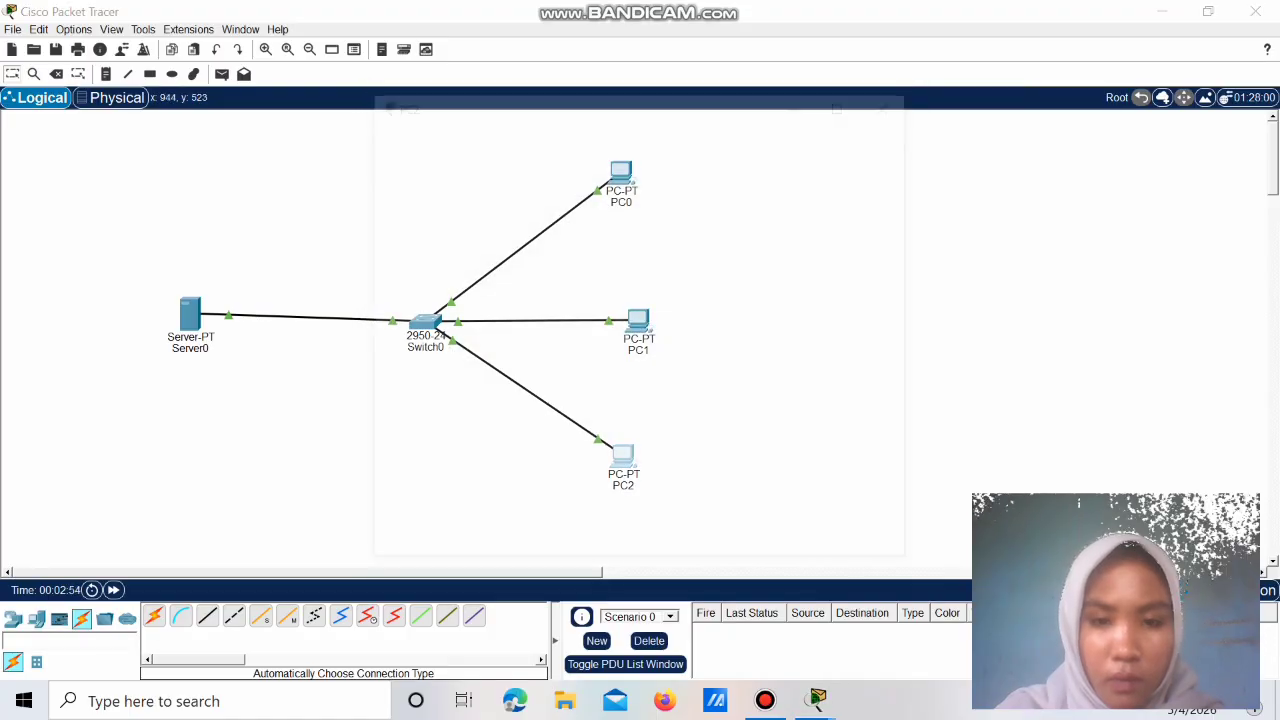
click(500, 132)
click(431, 185)
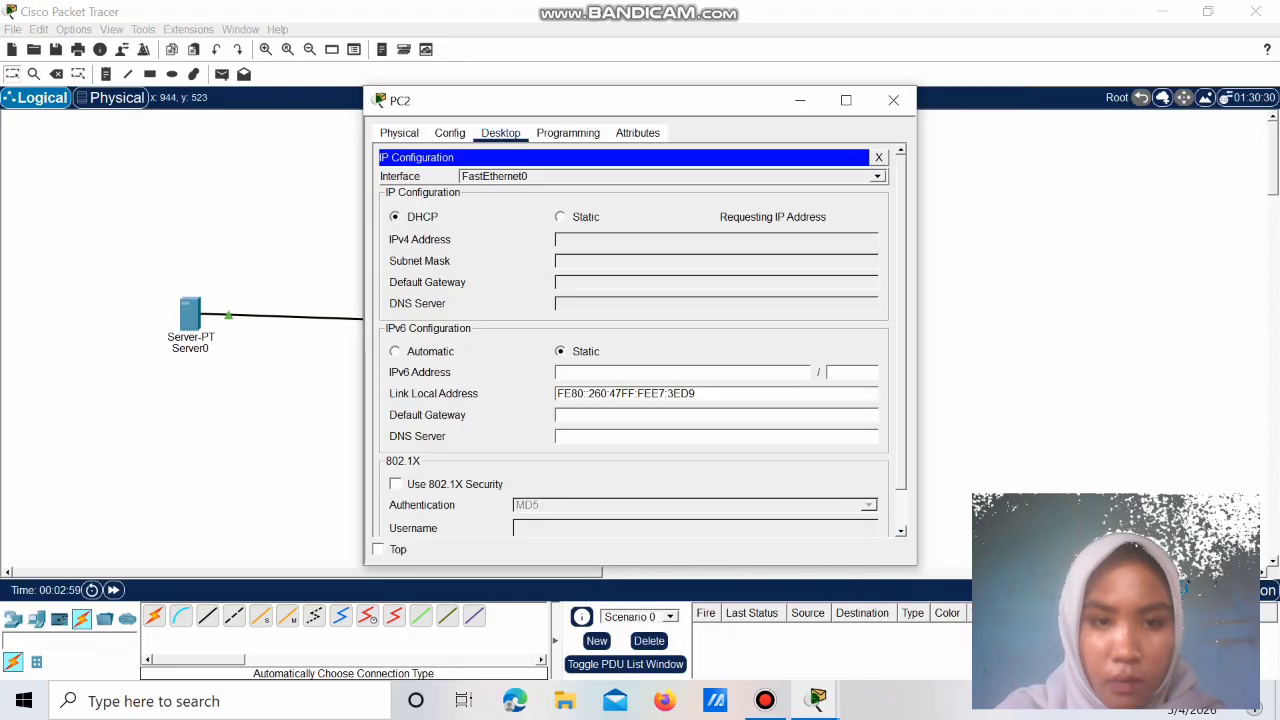
click(893, 100)
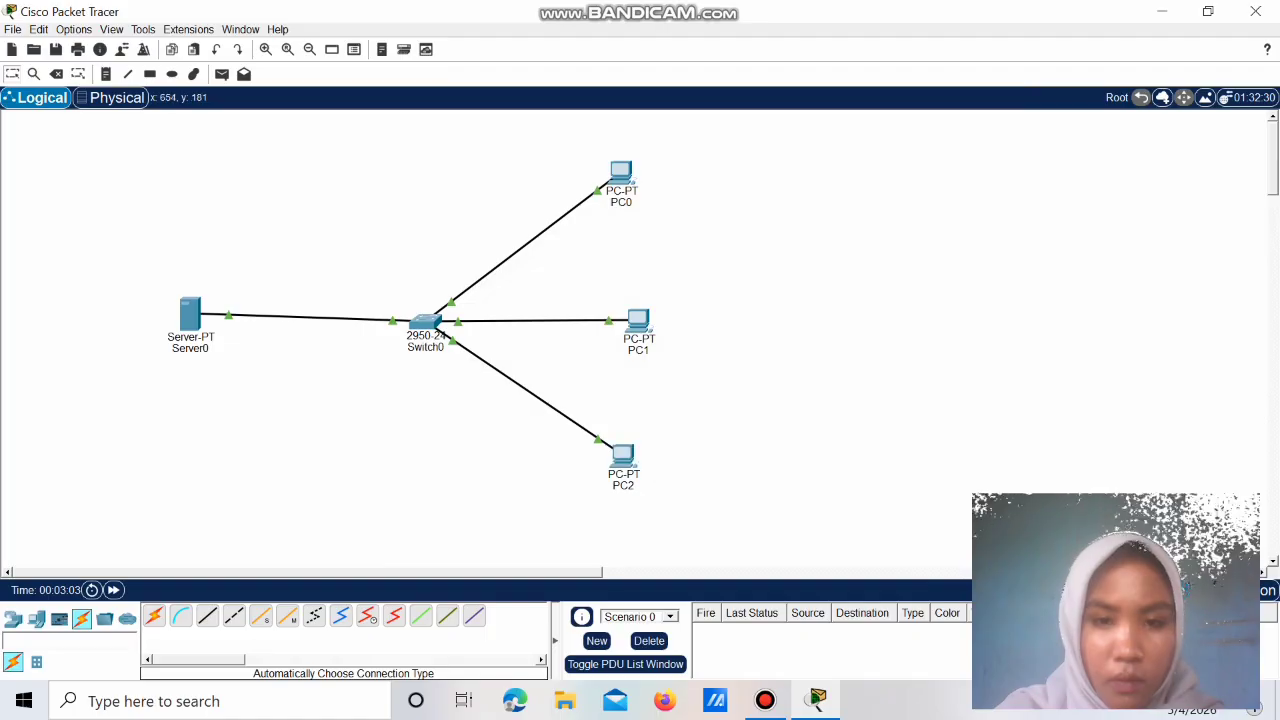
Step: Change serverPool's DNS server to 8.8.8.8 and save the pool
click(184, 321)
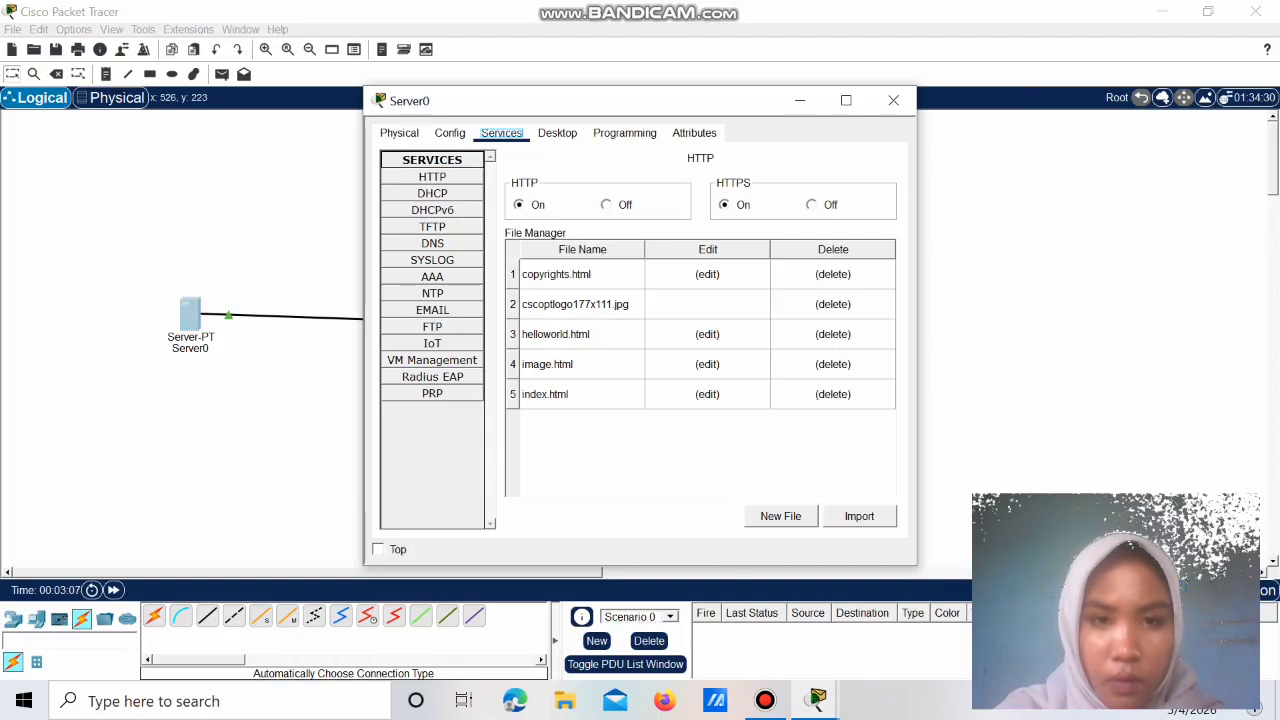
click(432, 193)
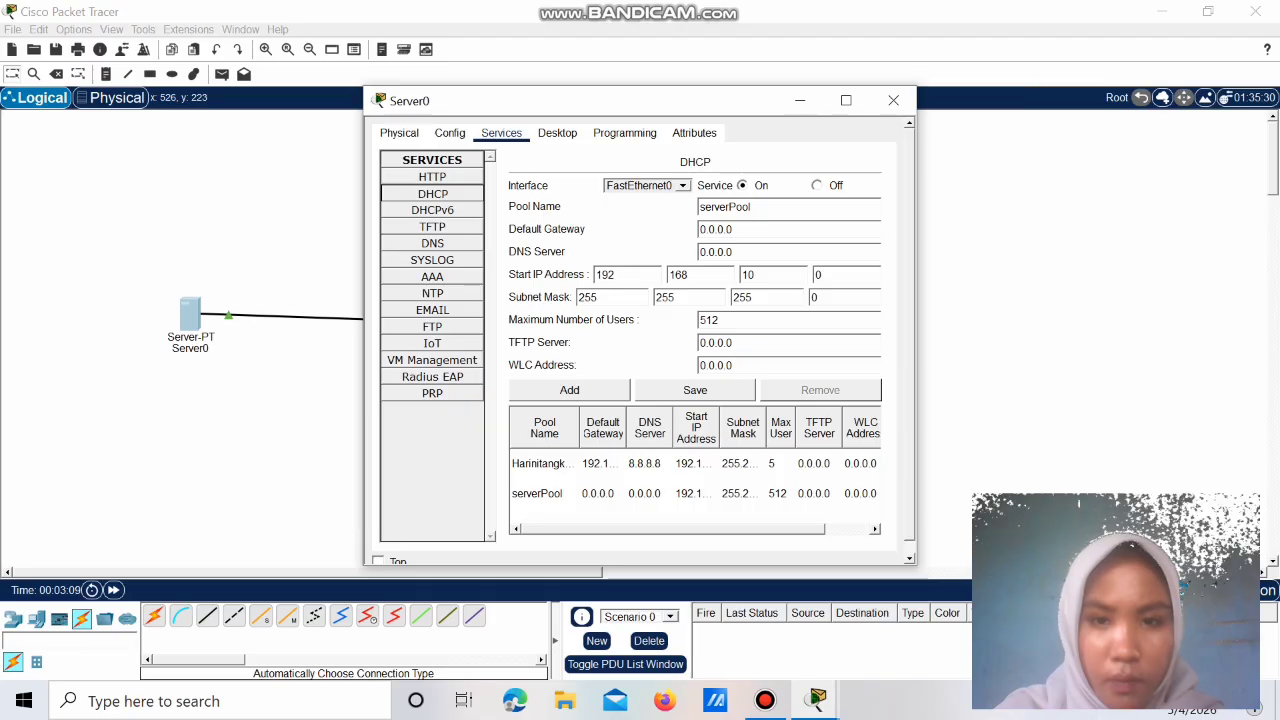
click(736, 252)
key(BackSpace)
key(BackSpace)
key(BackSpace)
key(BackSpace)
key(BackSpace)
key(BackSpace)
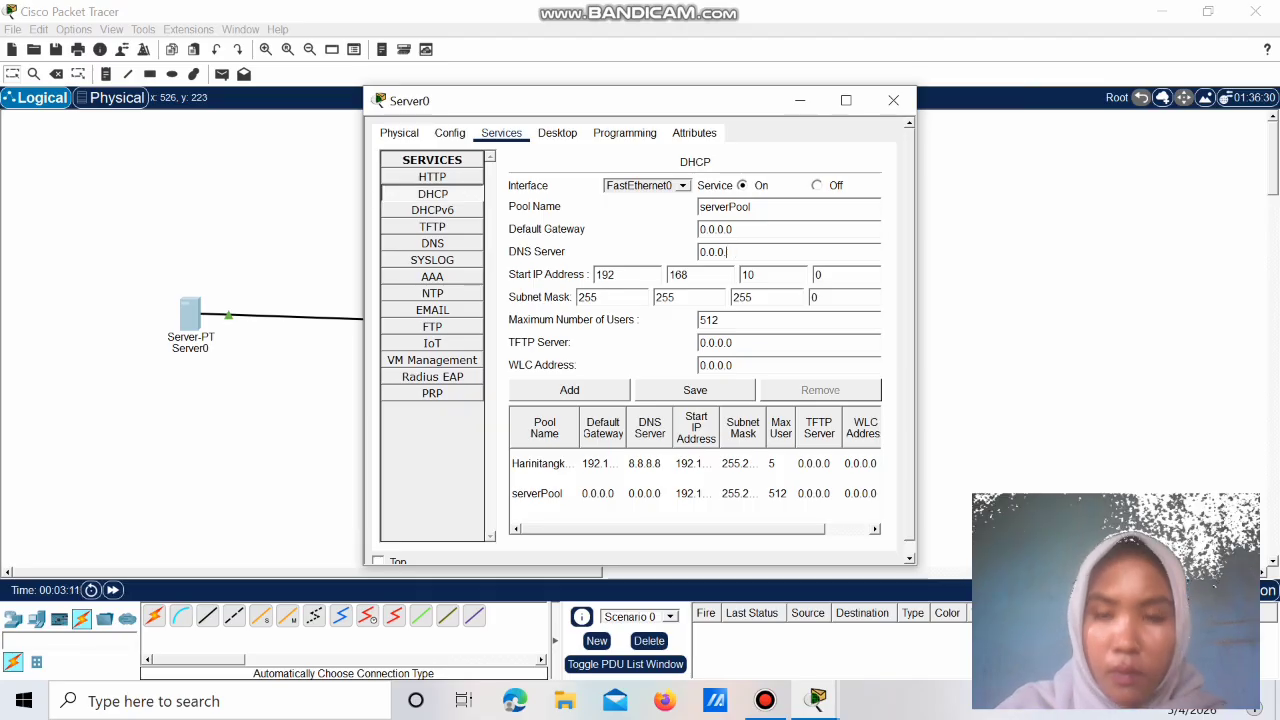
key(BackSpace)
text(8.8.8.)
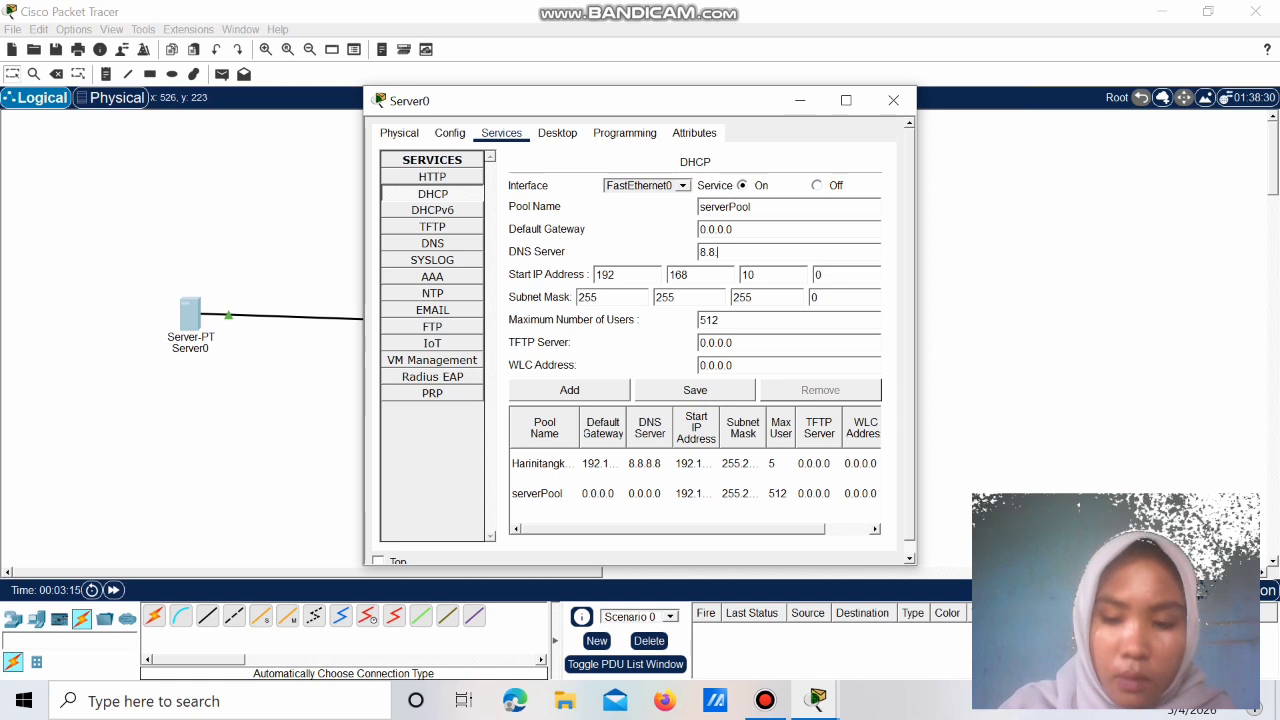
text(8)
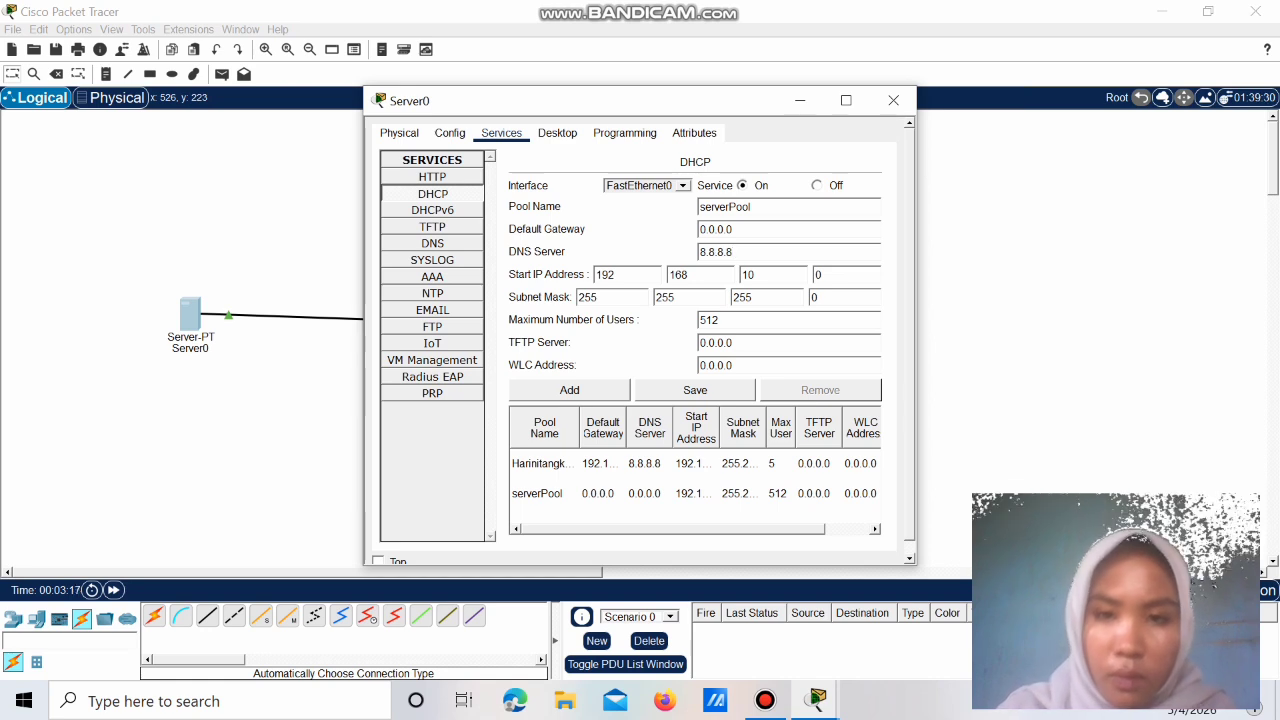
click(695, 390)
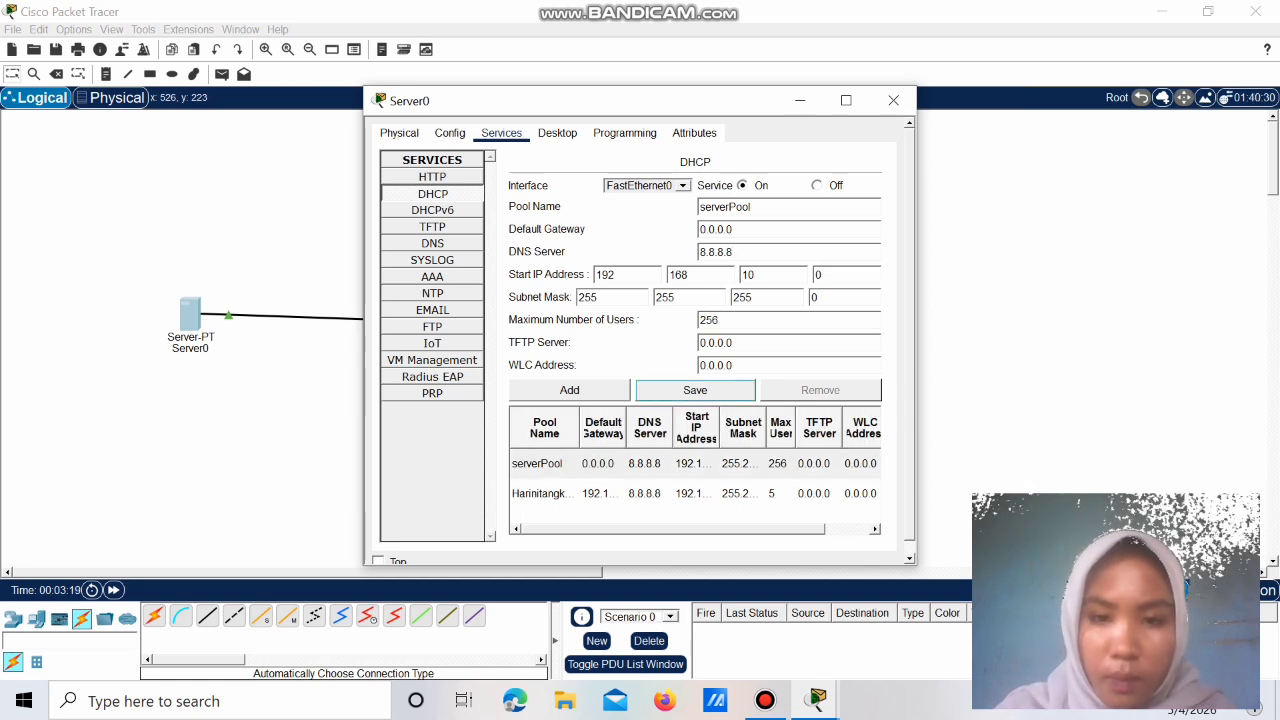
Step: Renew PC0's DHCP address by toggling it to Static and back to DHCP
click(893, 100)
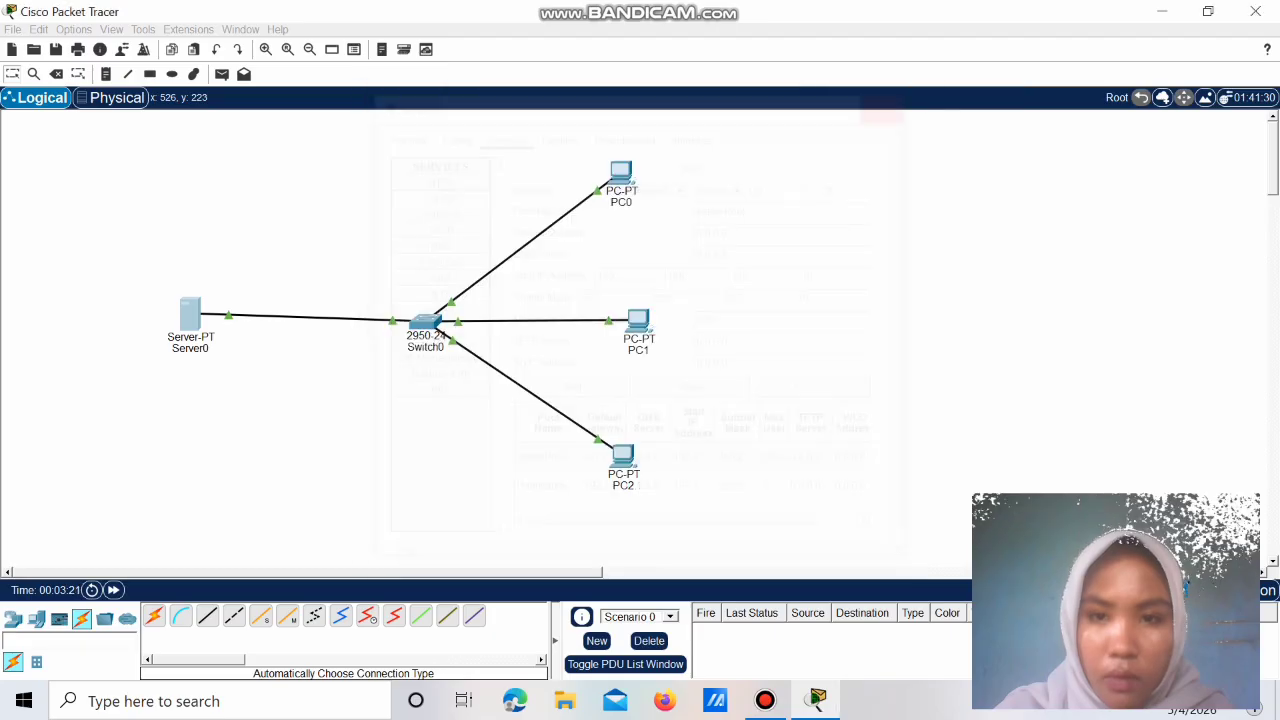
click(621, 175)
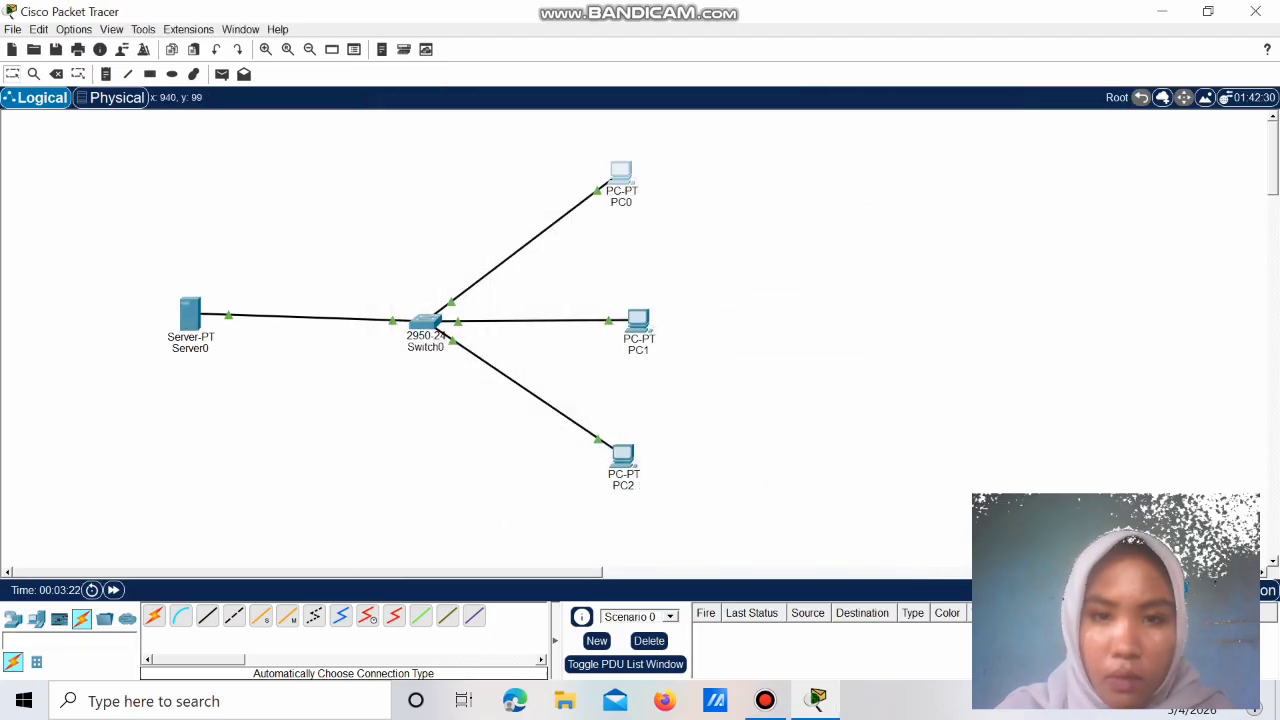
click(430, 188)
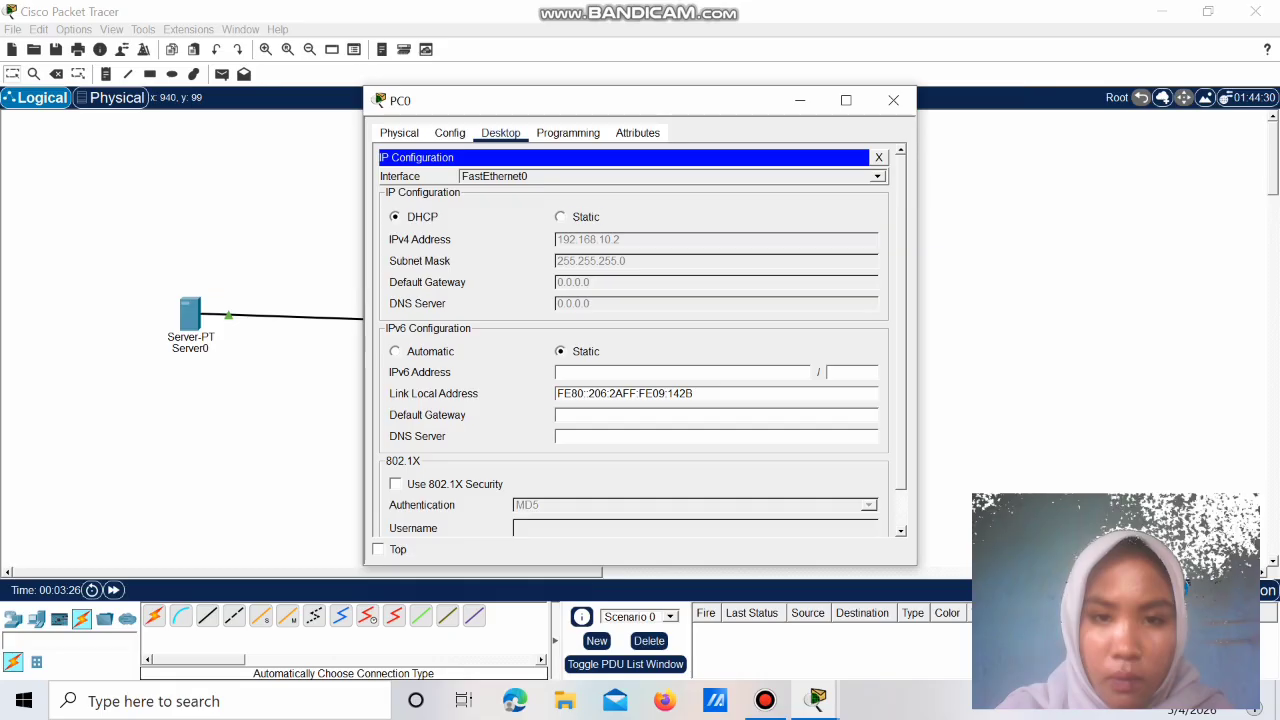
click(562, 217)
click(395, 216)
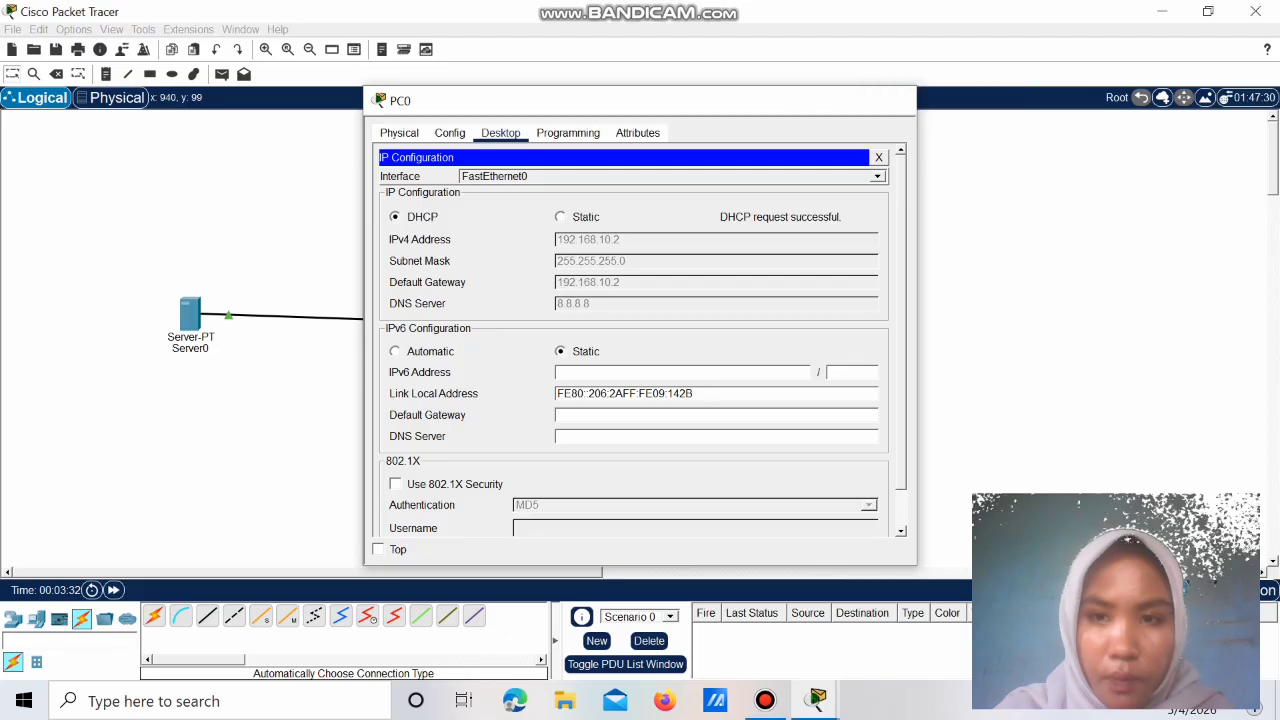
click(893, 100)
Step: Renew PC1's and PC2's DHCP addresses by toggling Static then DHCP
click(638, 320)
click(431, 183)
click(560, 216)
click(395, 216)
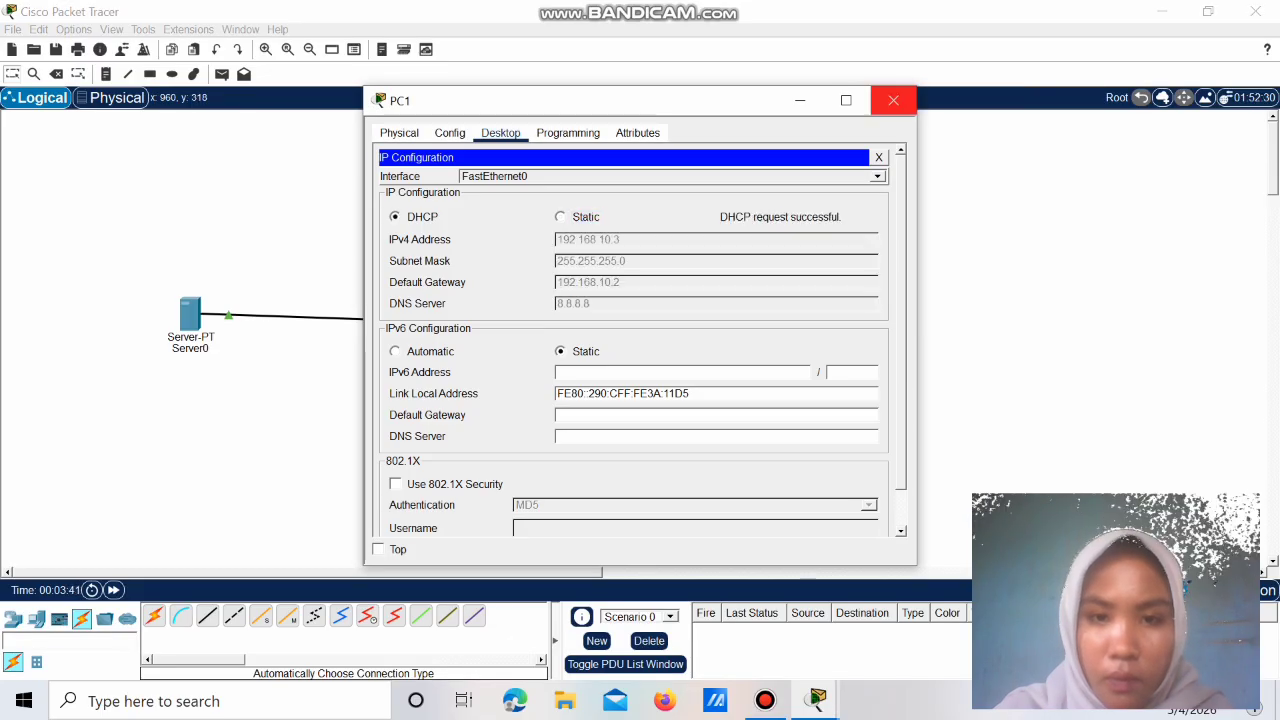
click(893, 100)
click(622, 455)
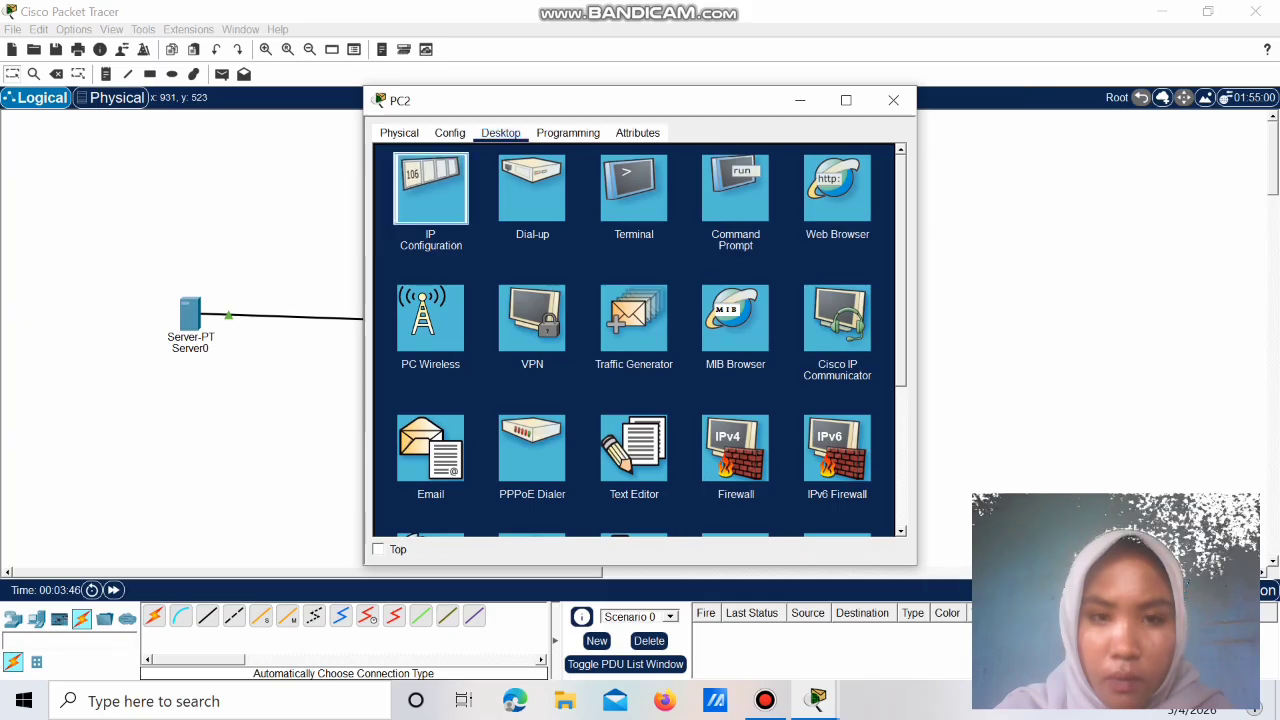
click(431, 185)
click(560, 216)
click(395, 216)
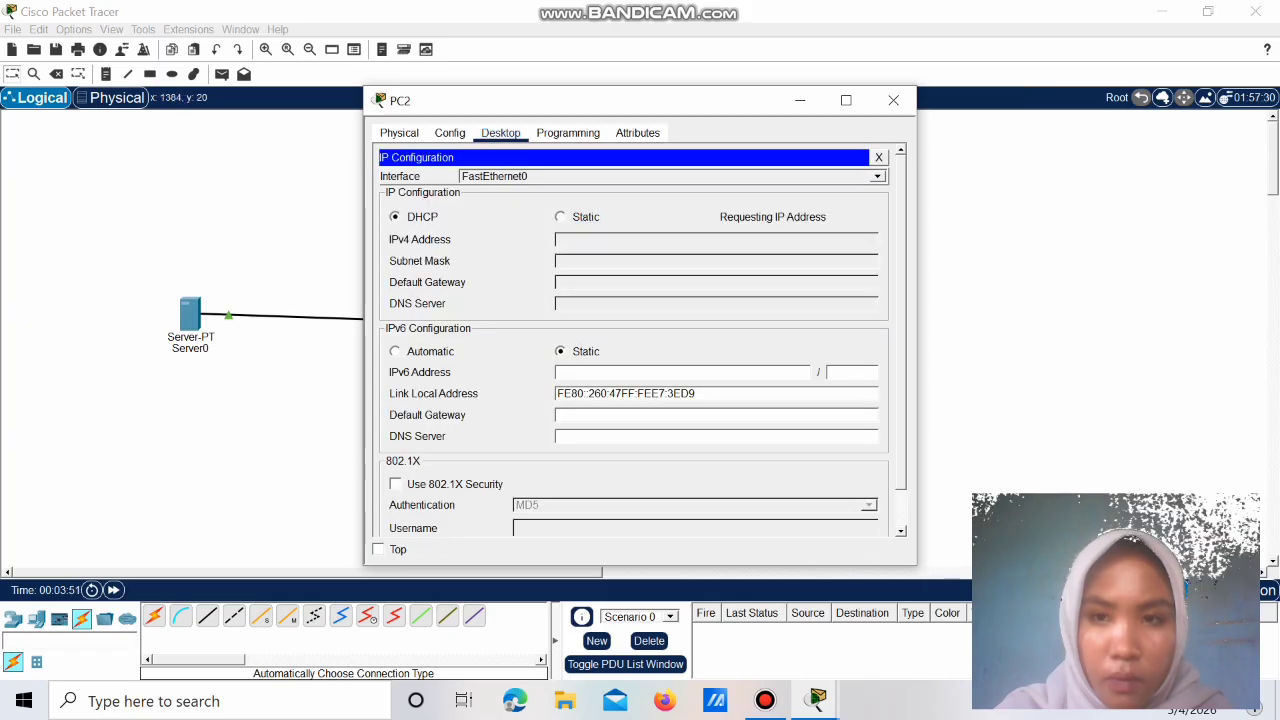
click(893, 100)
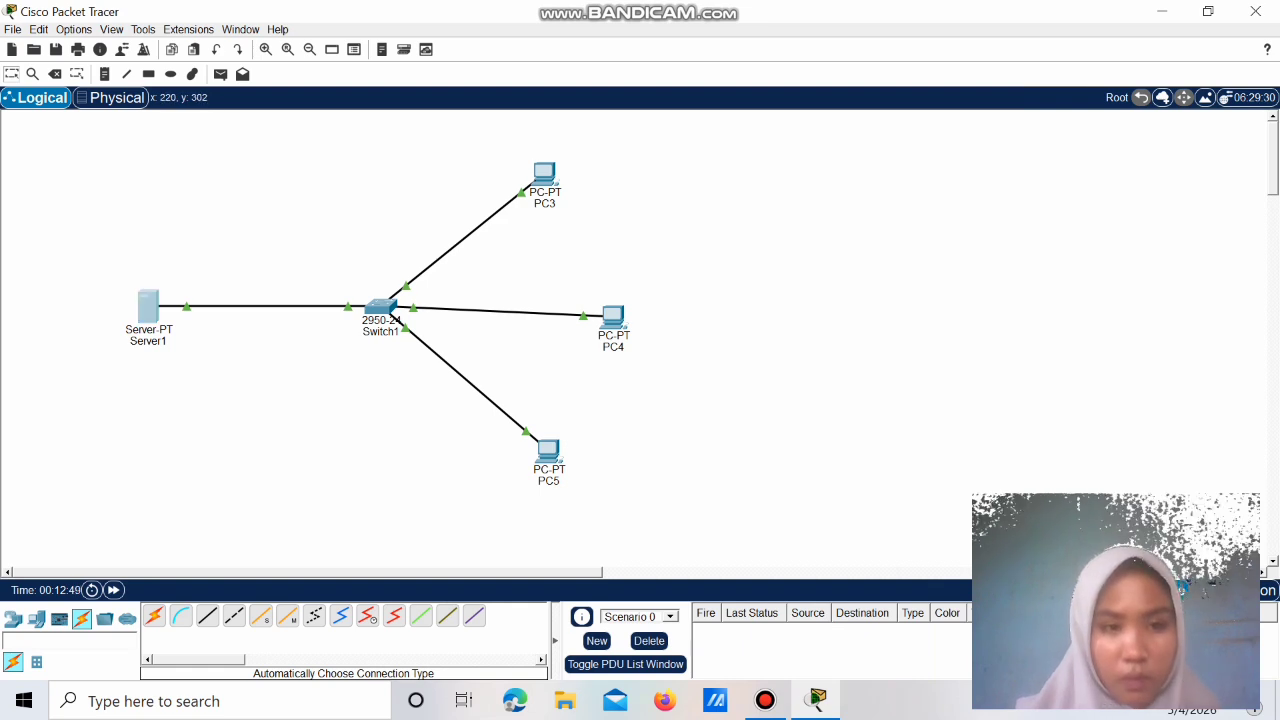
Step: Enter static IPv4 192.168.10.1 in Server1's desktop IP Configuration
click(148, 305)
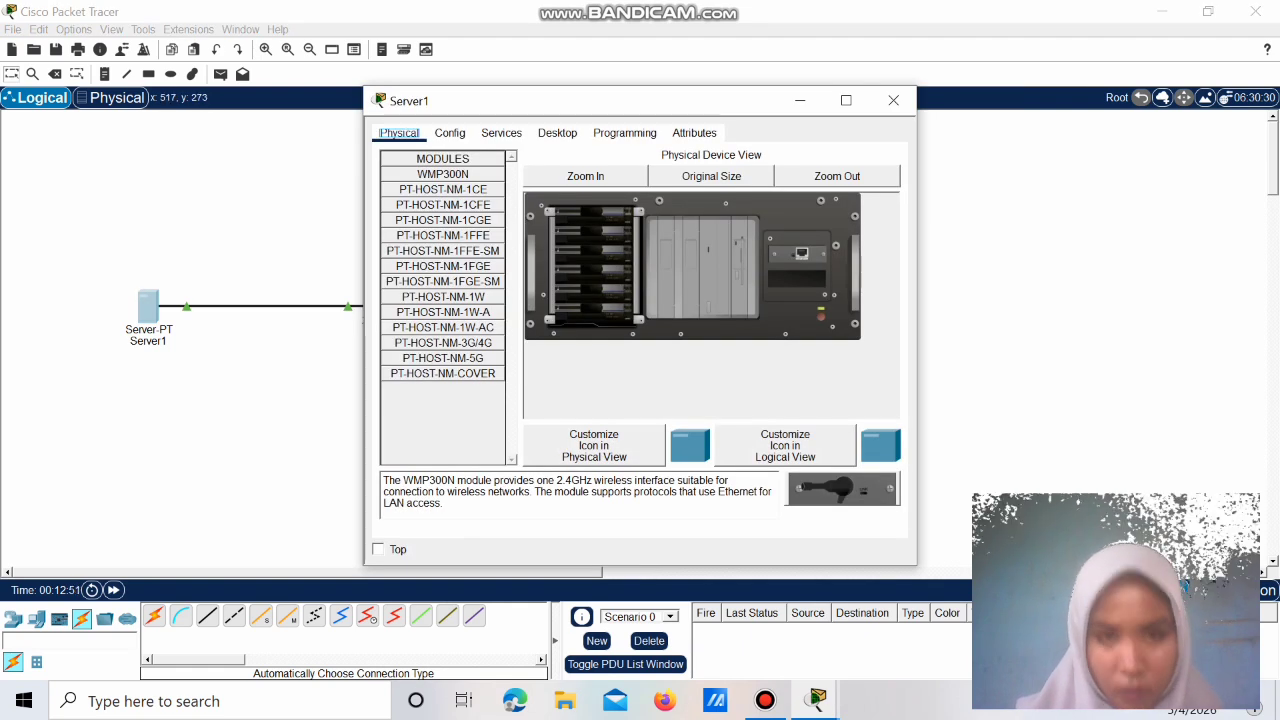
click(557, 133)
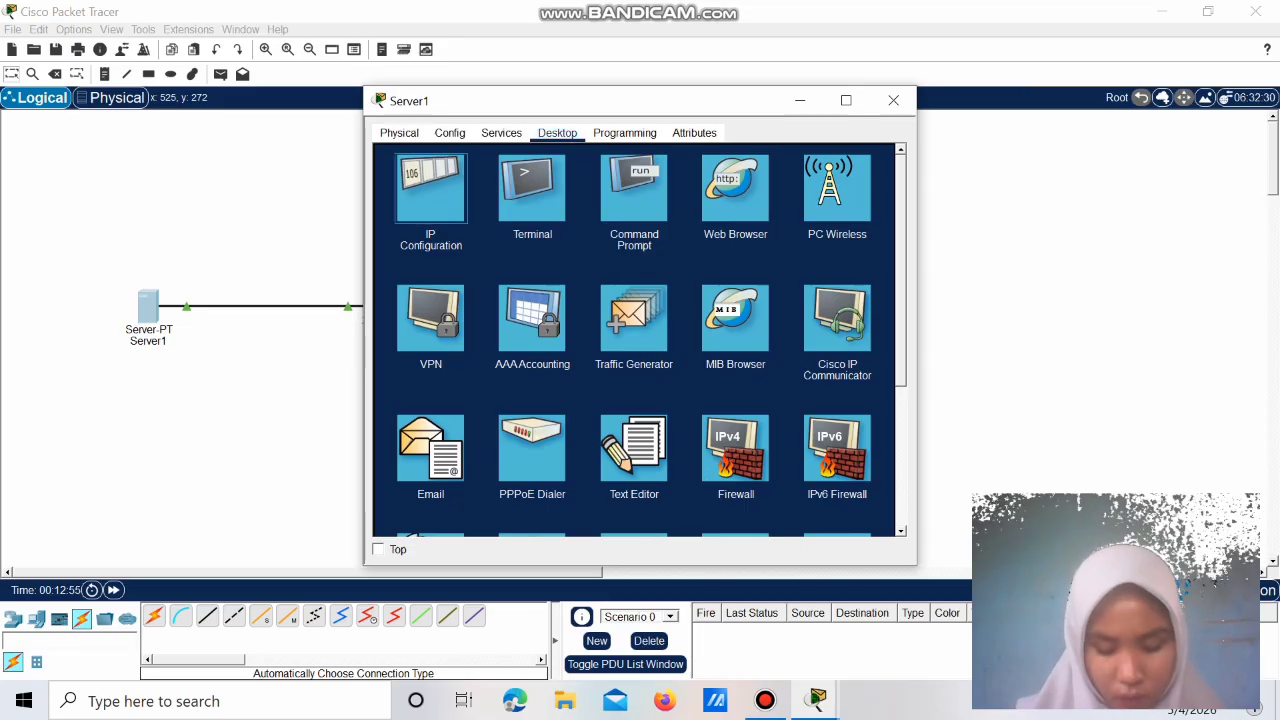
click(430, 190)
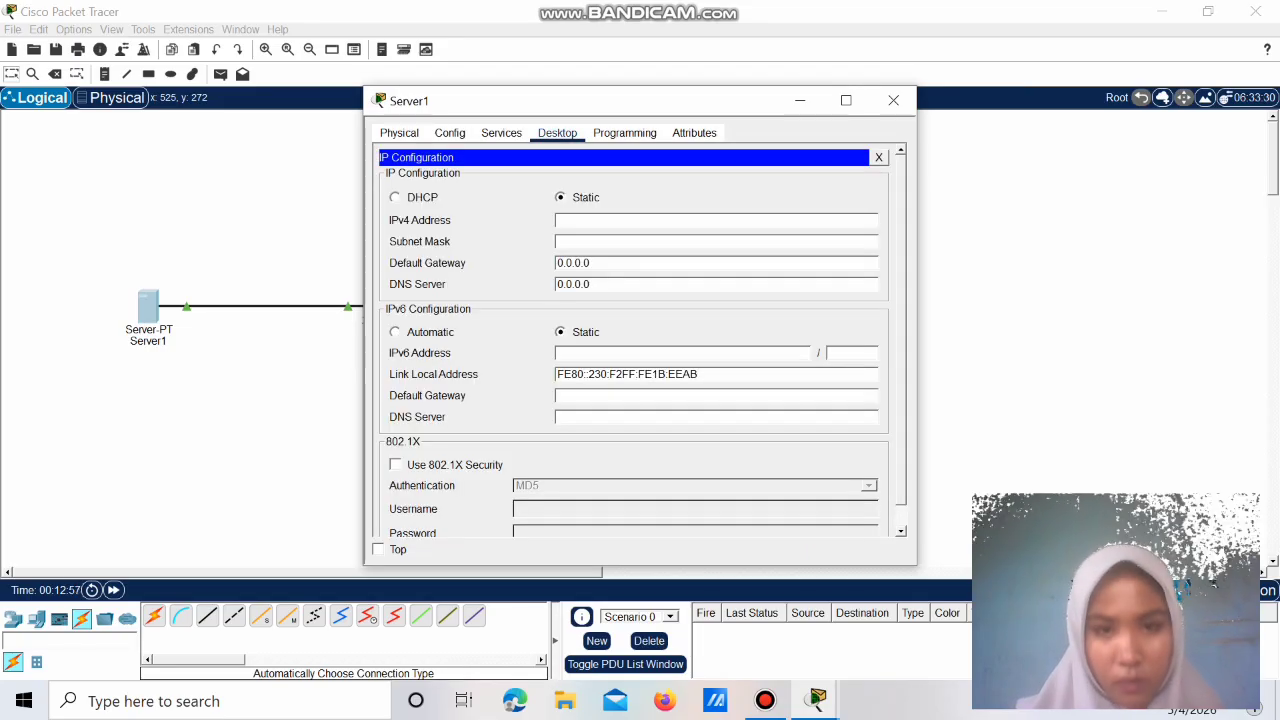
text(19)
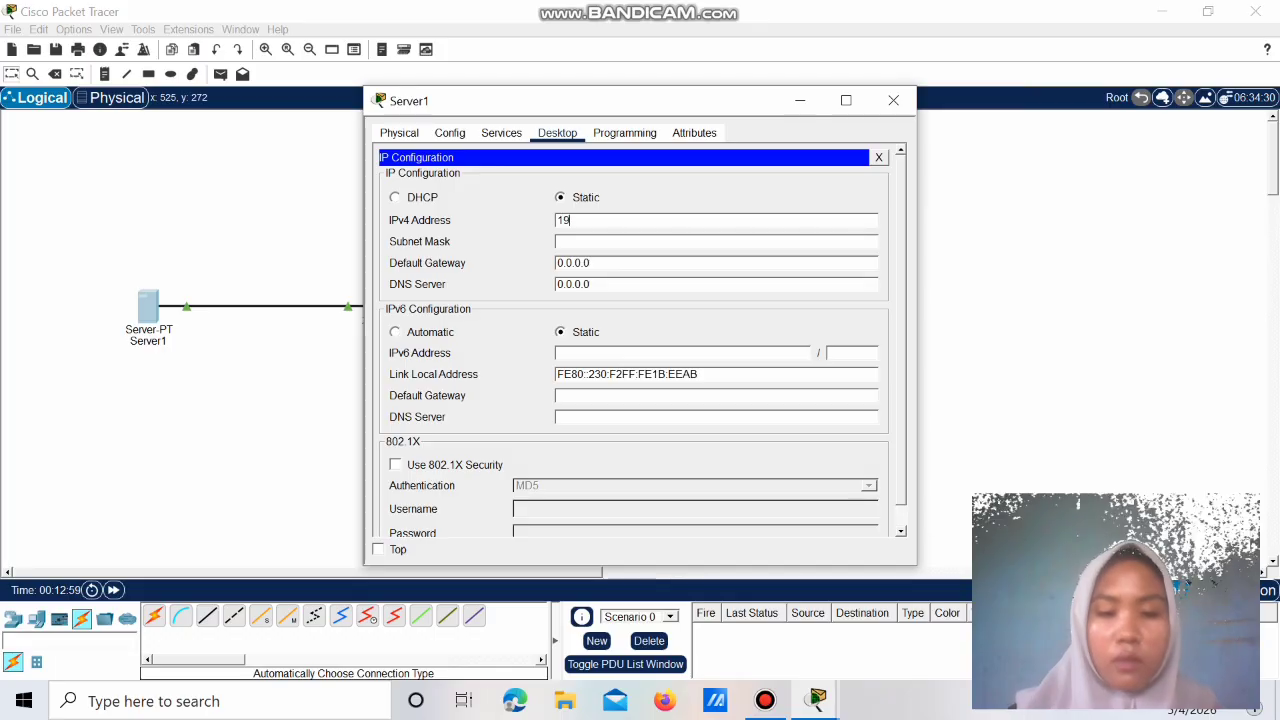
text(2.168.1)
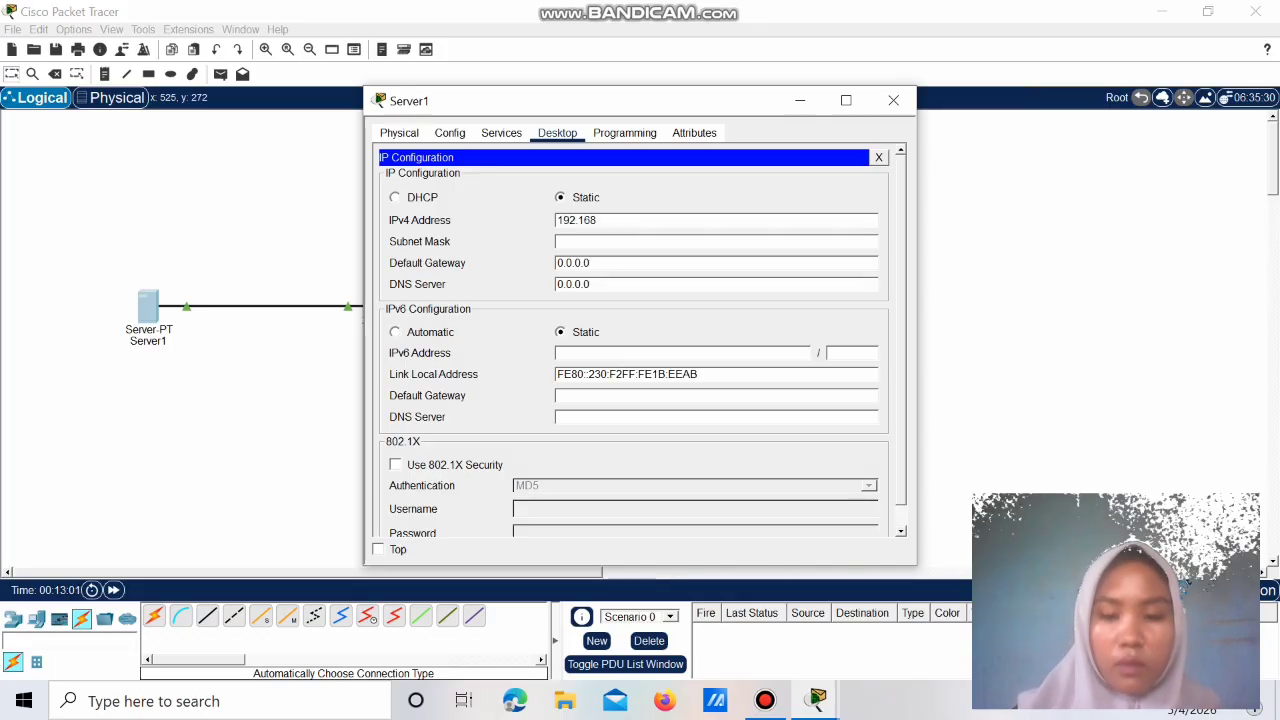
text(0.1)
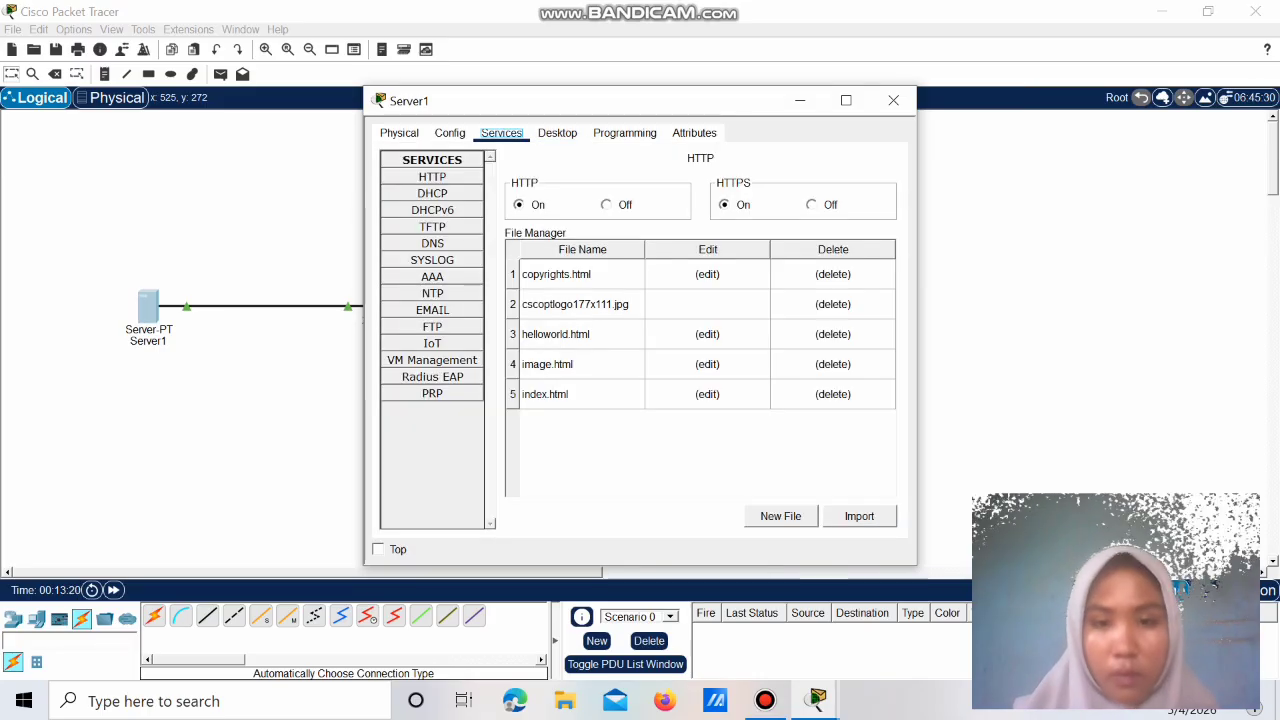
Step: Replace index.html with an <h1> student name-and-ID heading and bold 'Kelas: Gabungan 4 Jaringan' line
click(707, 394)
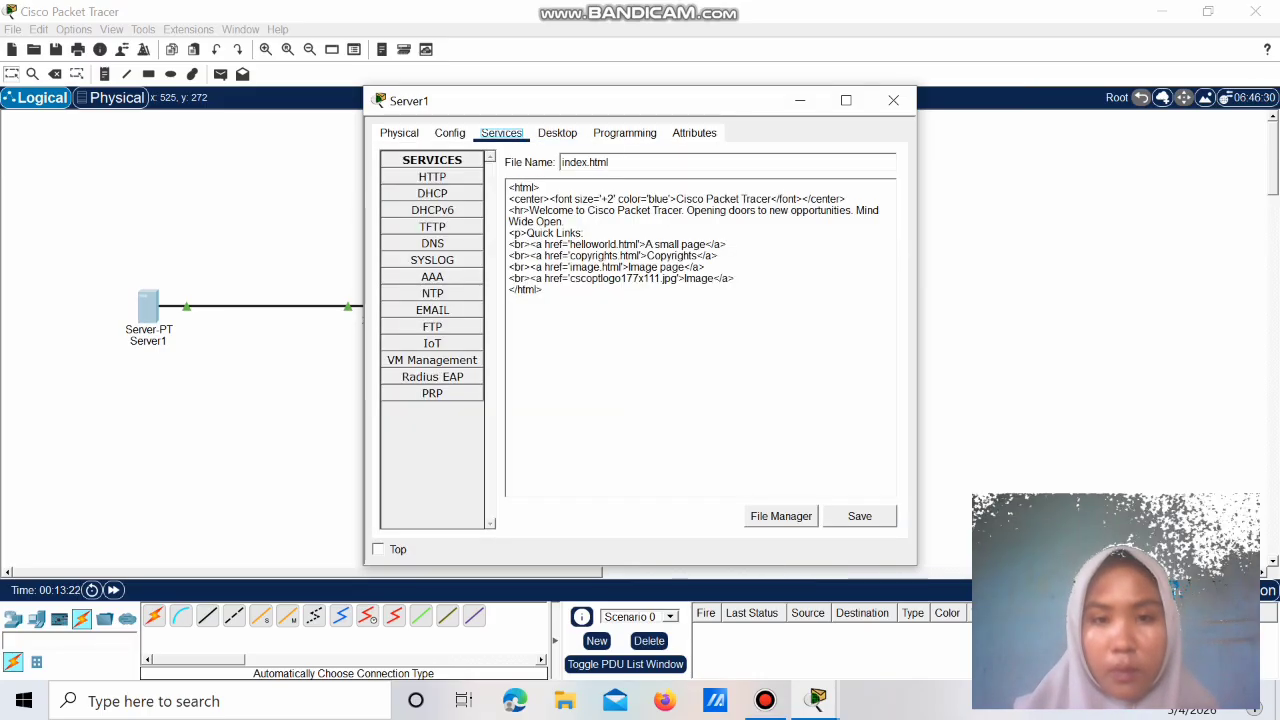
drag(509, 199, 736, 280)
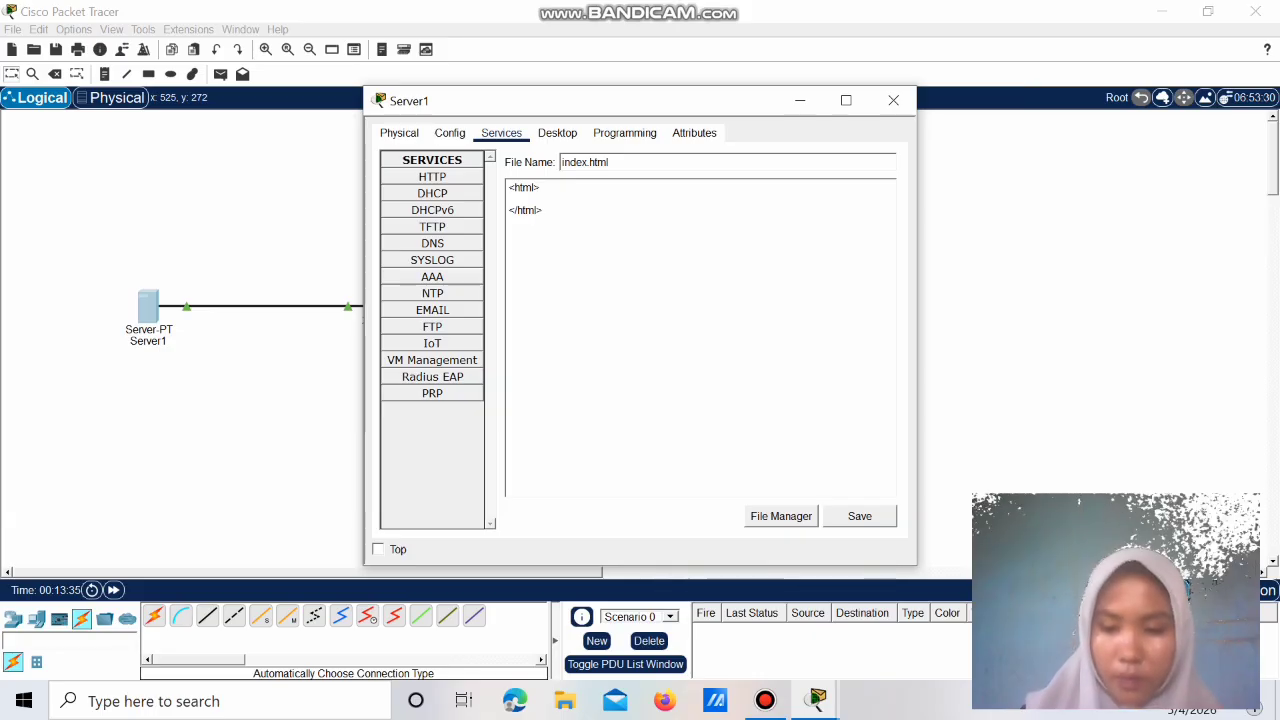
text(<h1>)
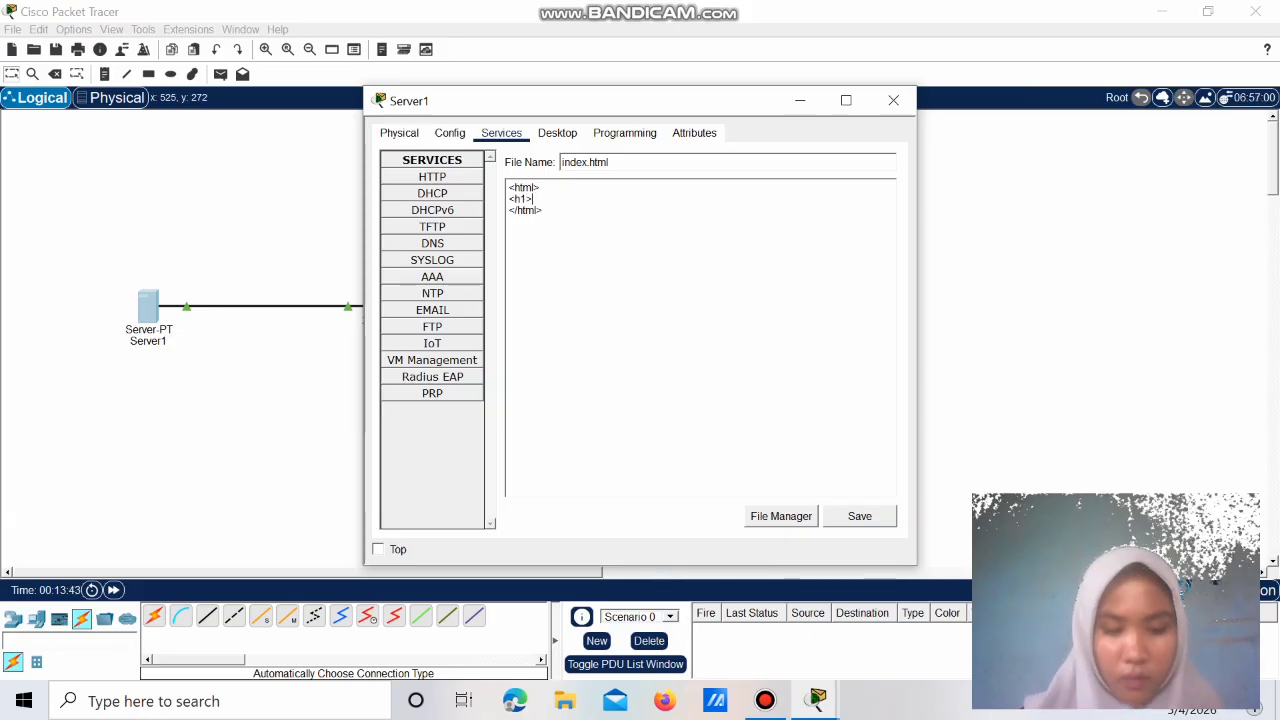
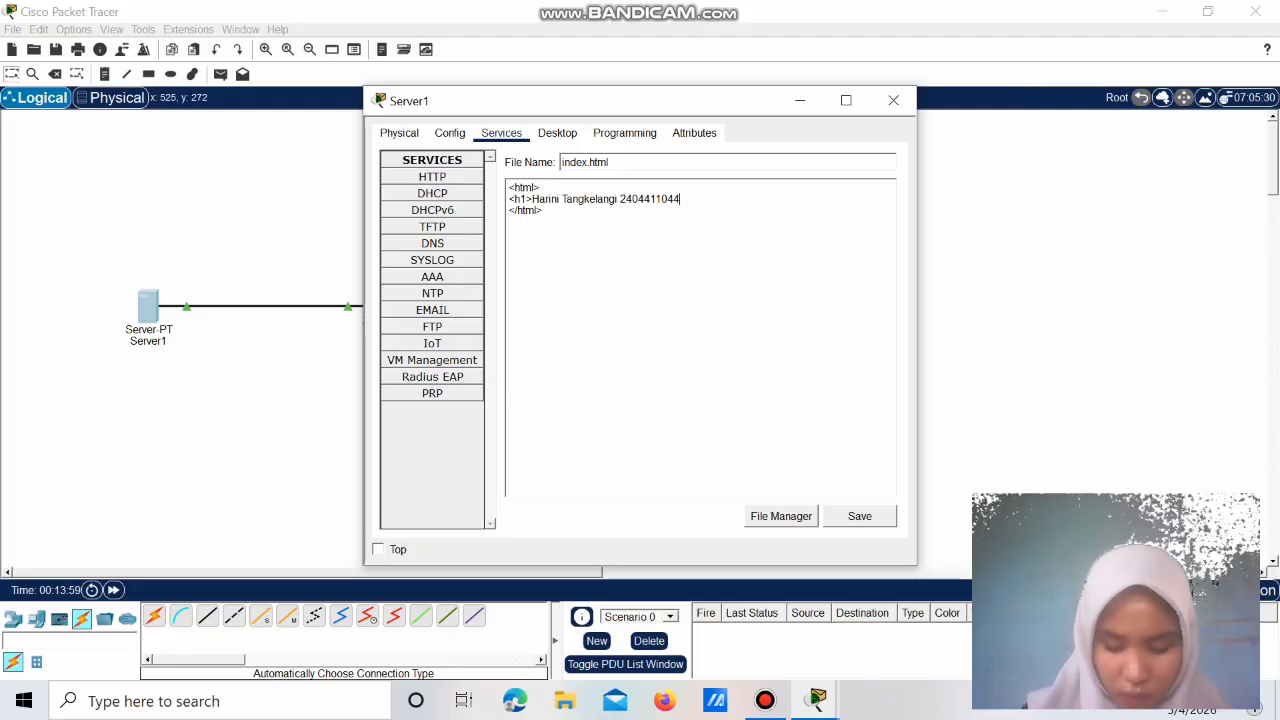
text(</h1)
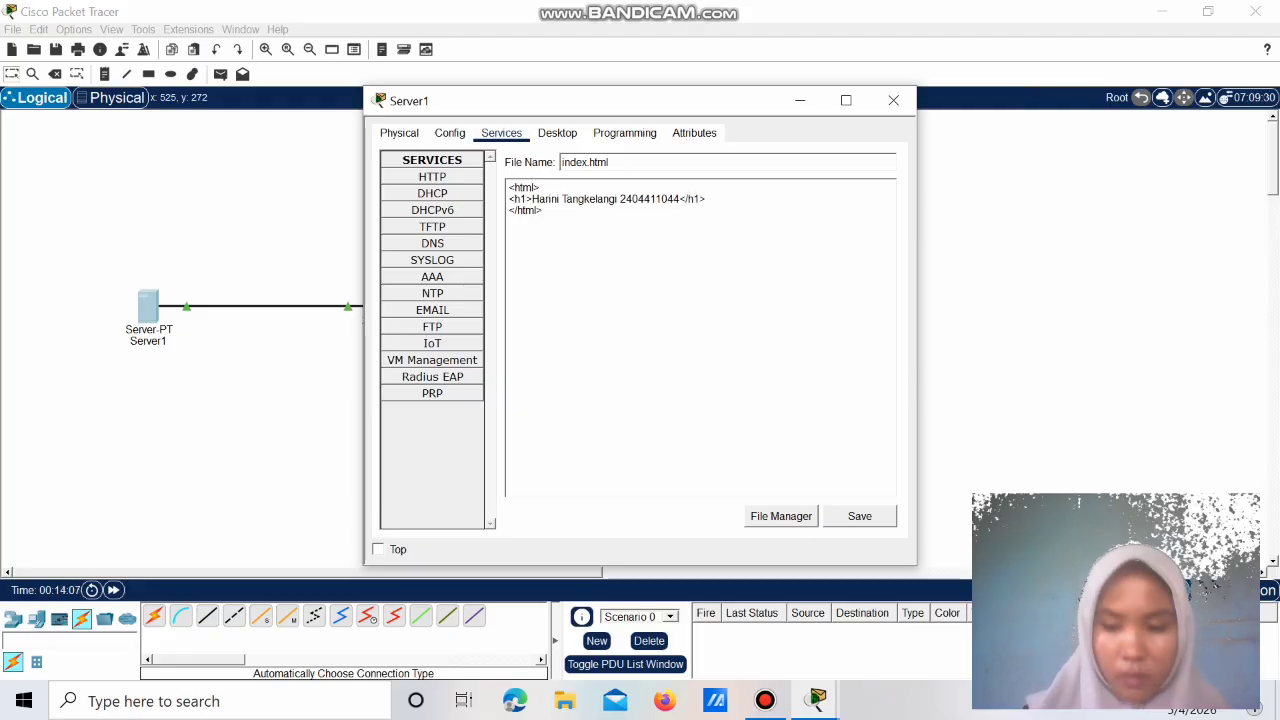
text(>)
key(Return)
text(Kelas)
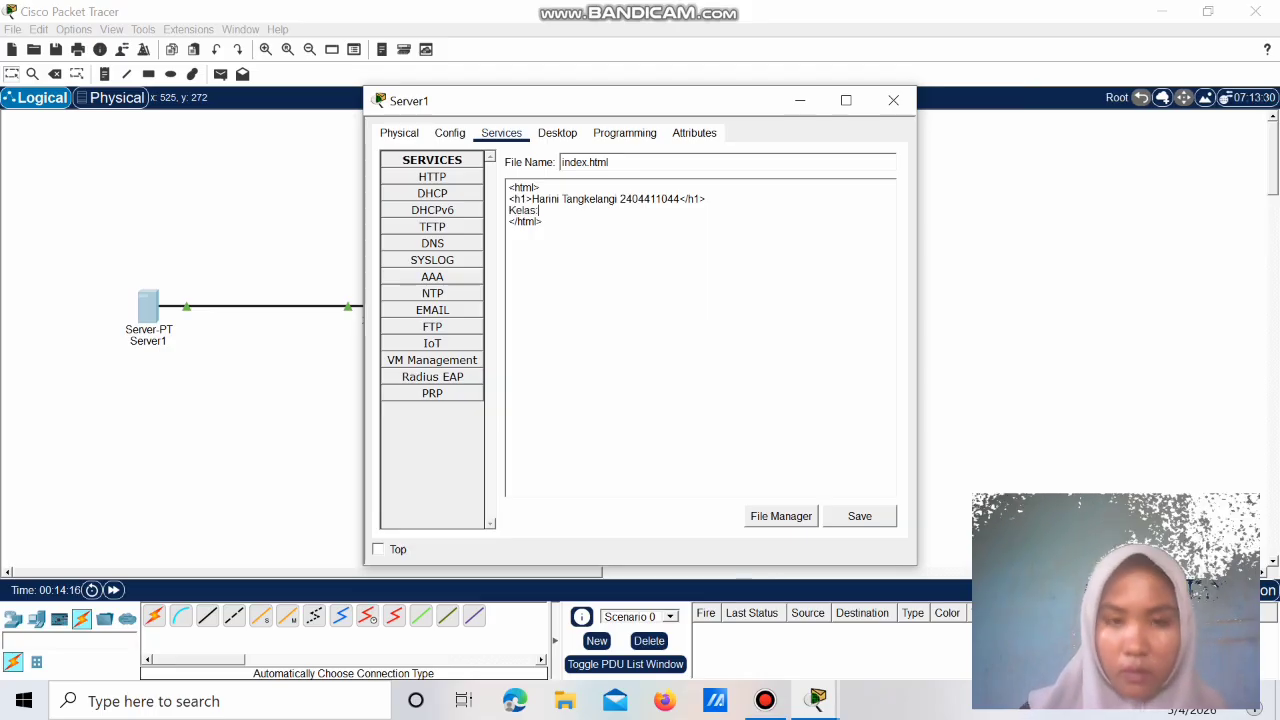
text(: <b> 4 g)
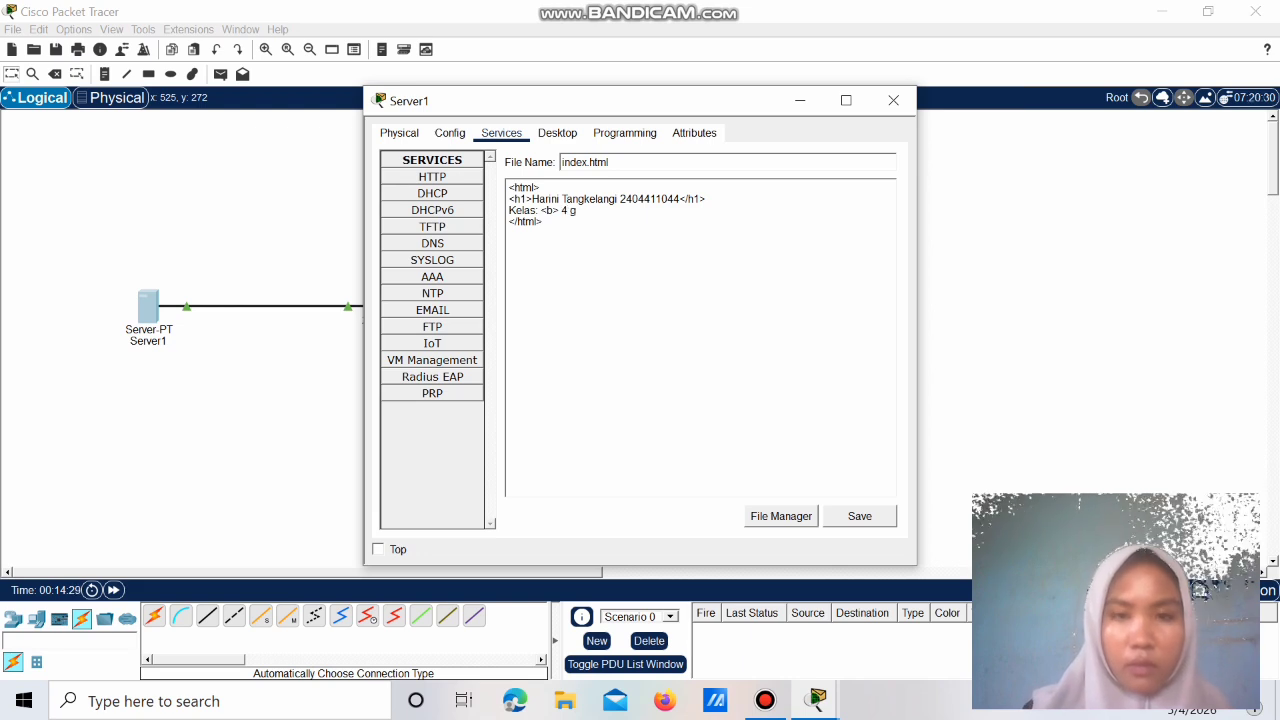
key(BackSpace)
text(Gab)
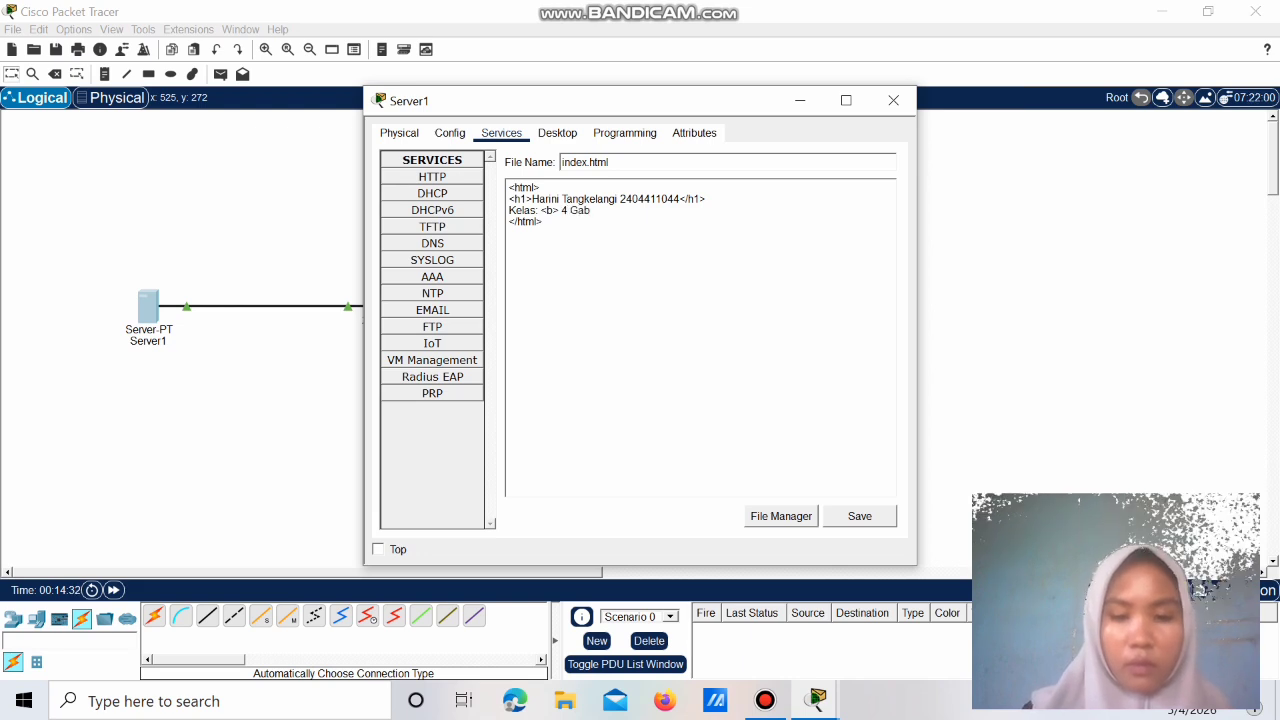
text(ungan 4)
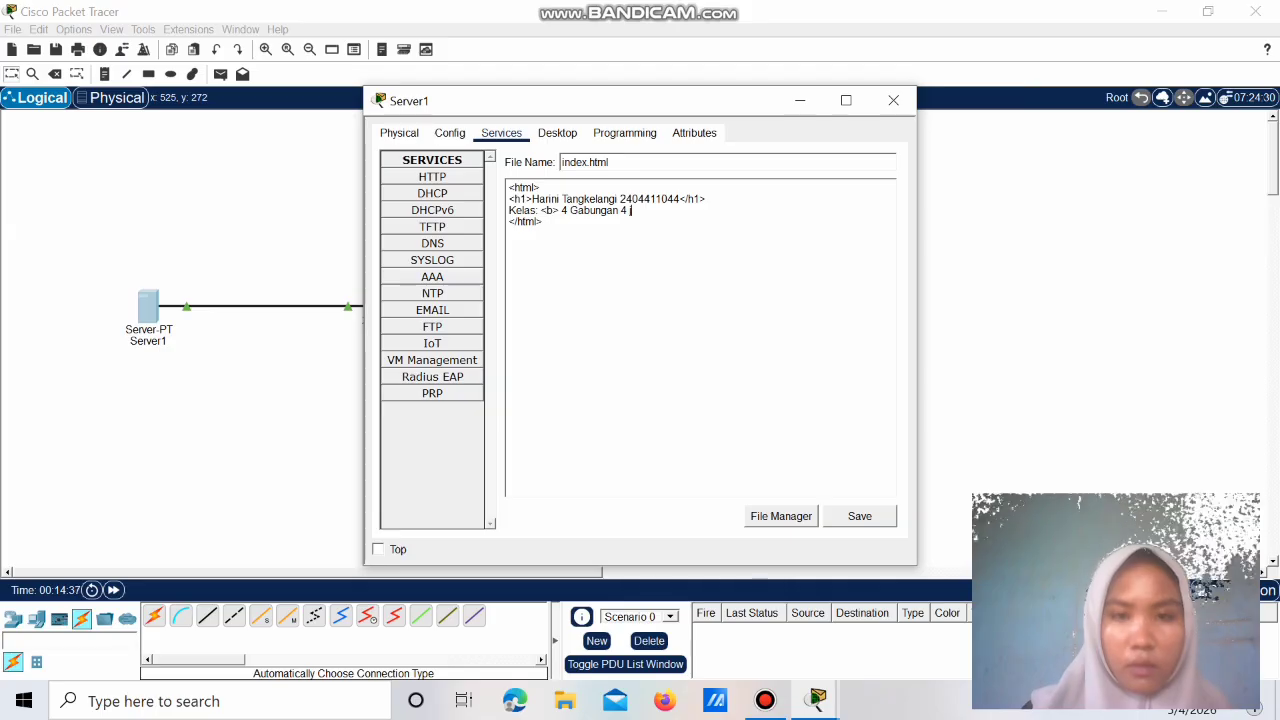
text( Jarig)
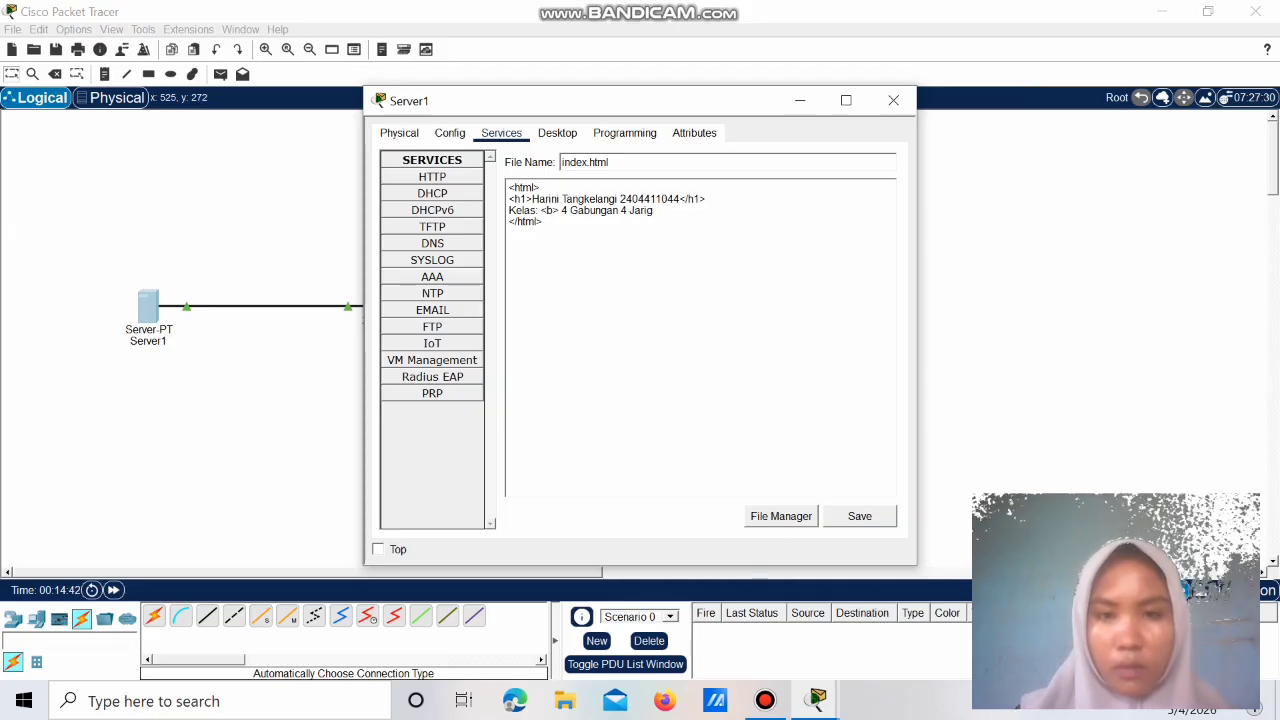
key(BackSpace)
text(ngan)
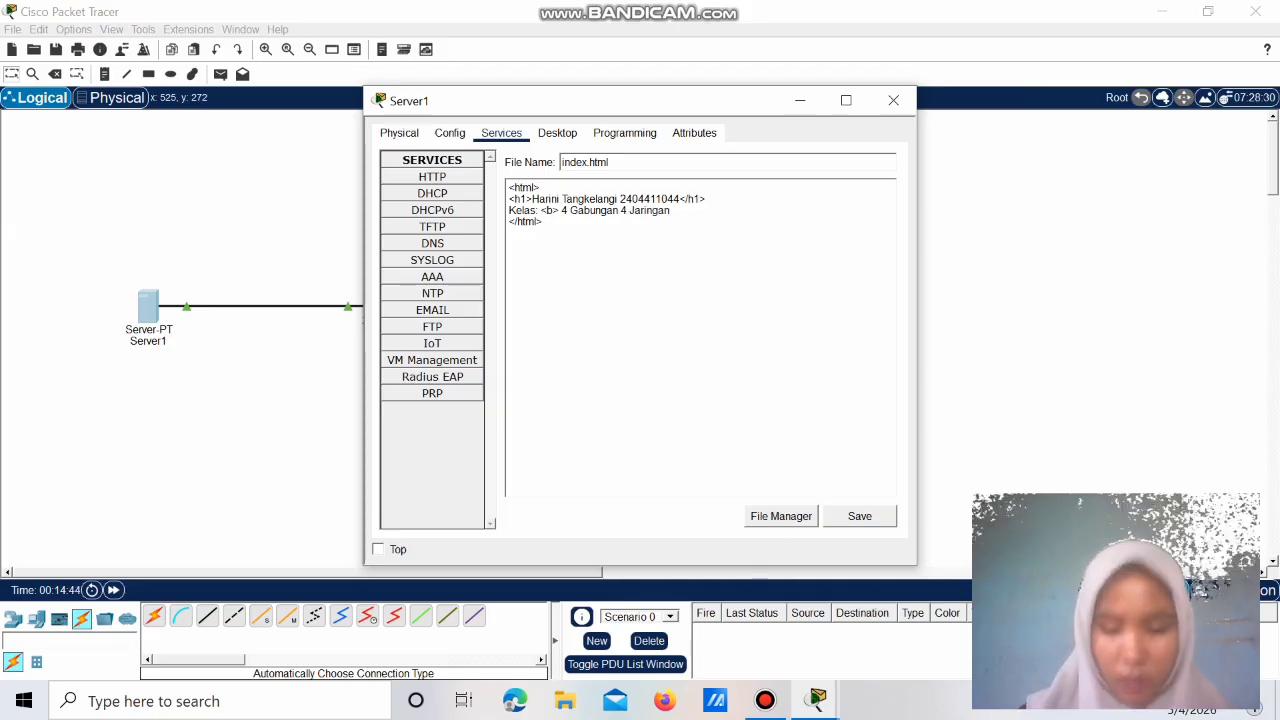
text( <b>)
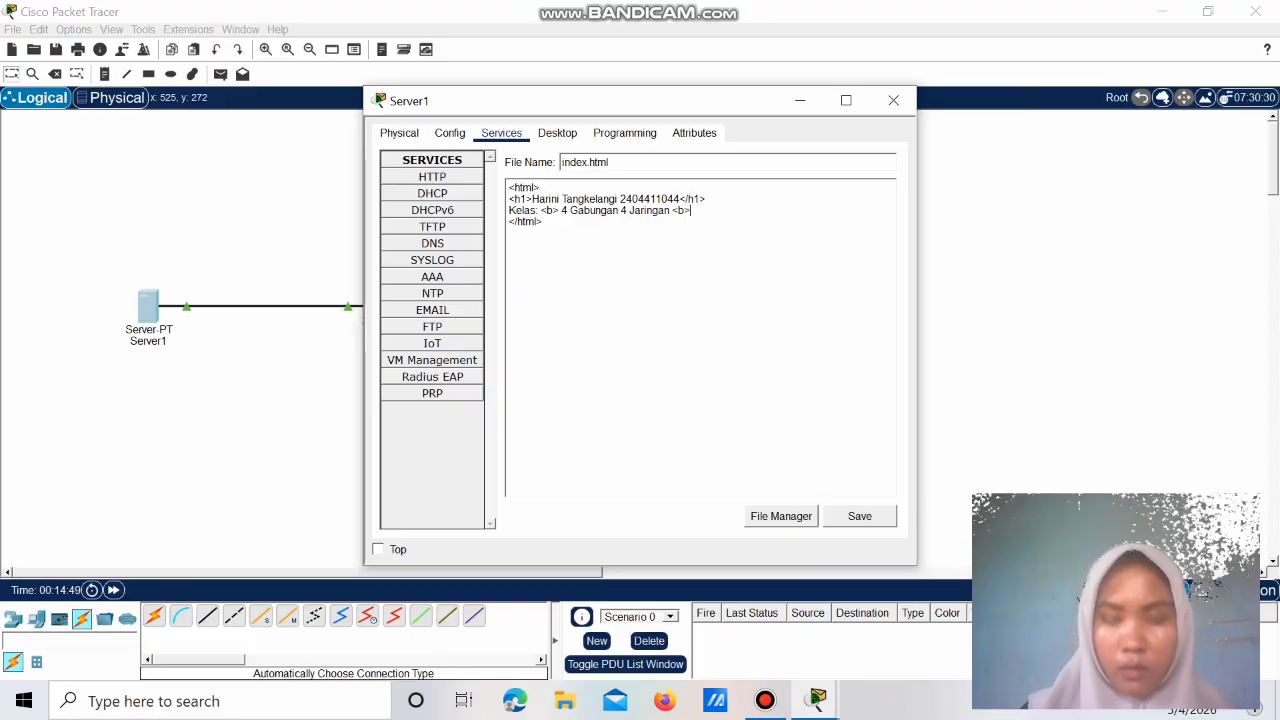
text(/)
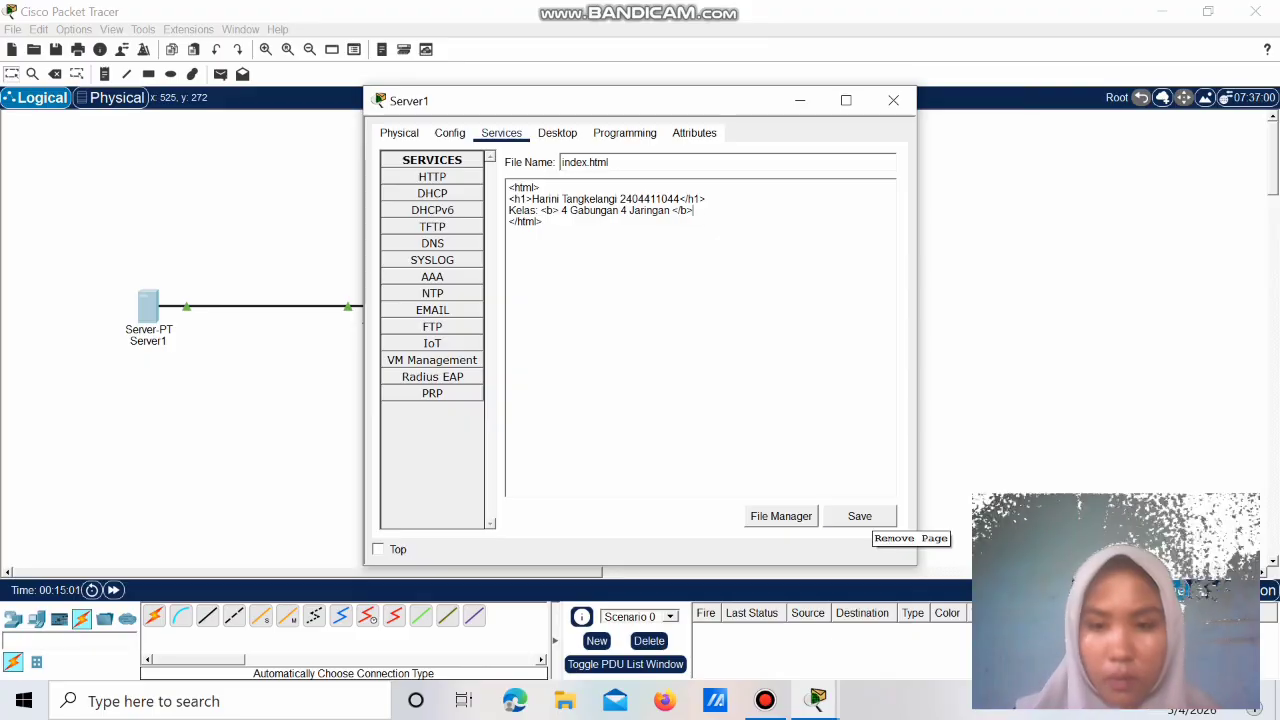
Step: Save index.html, confirm overwriting it, and close Server1's window
click(862, 518)
key(Return)
key(Return)
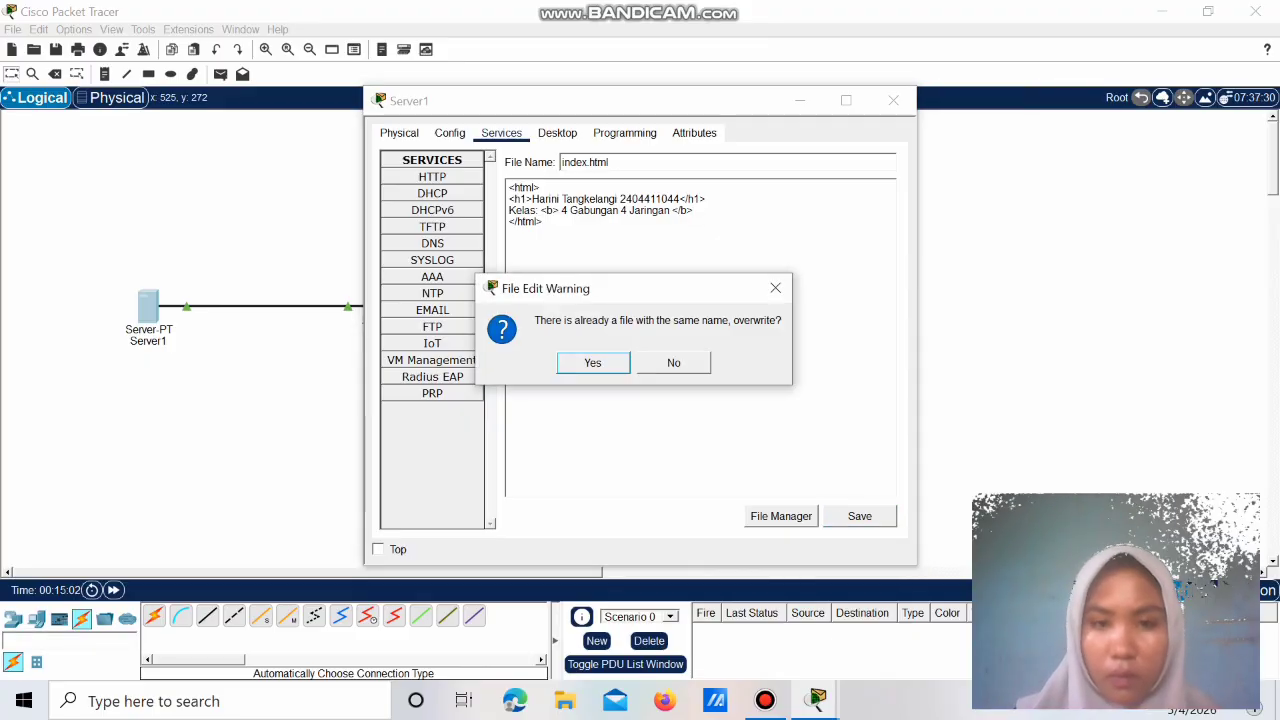
key(Return)
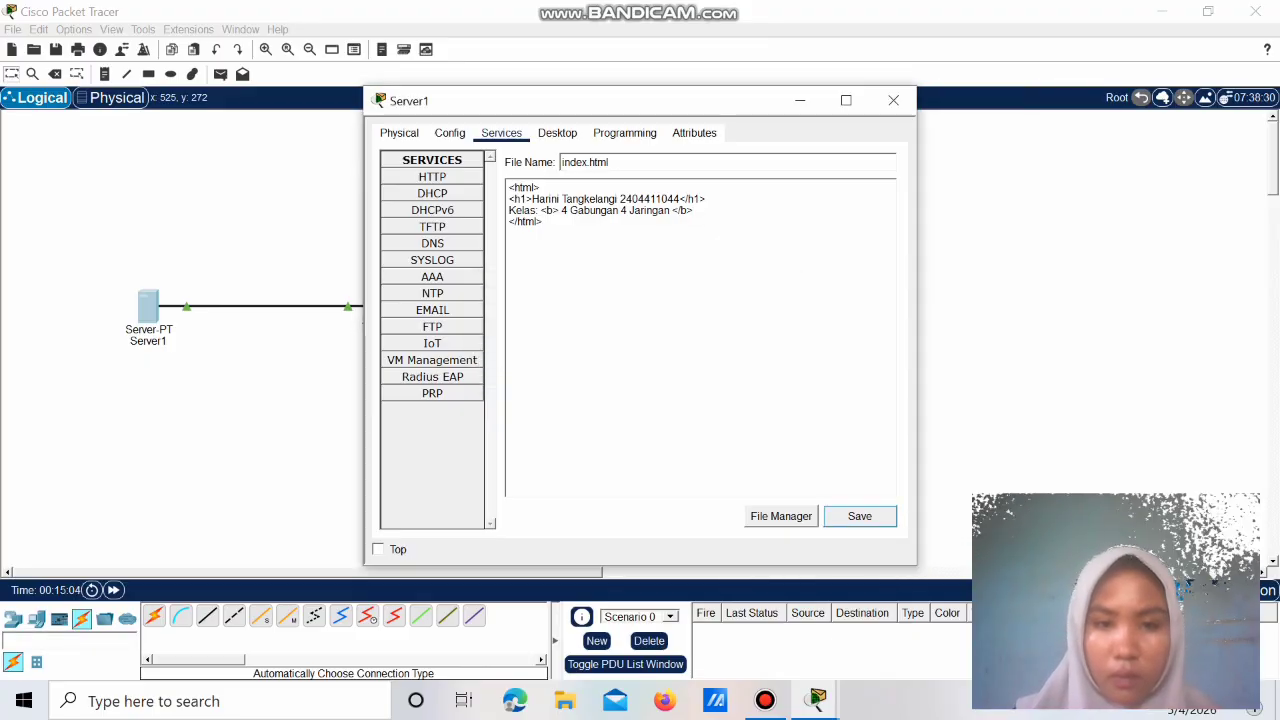
click(893, 100)
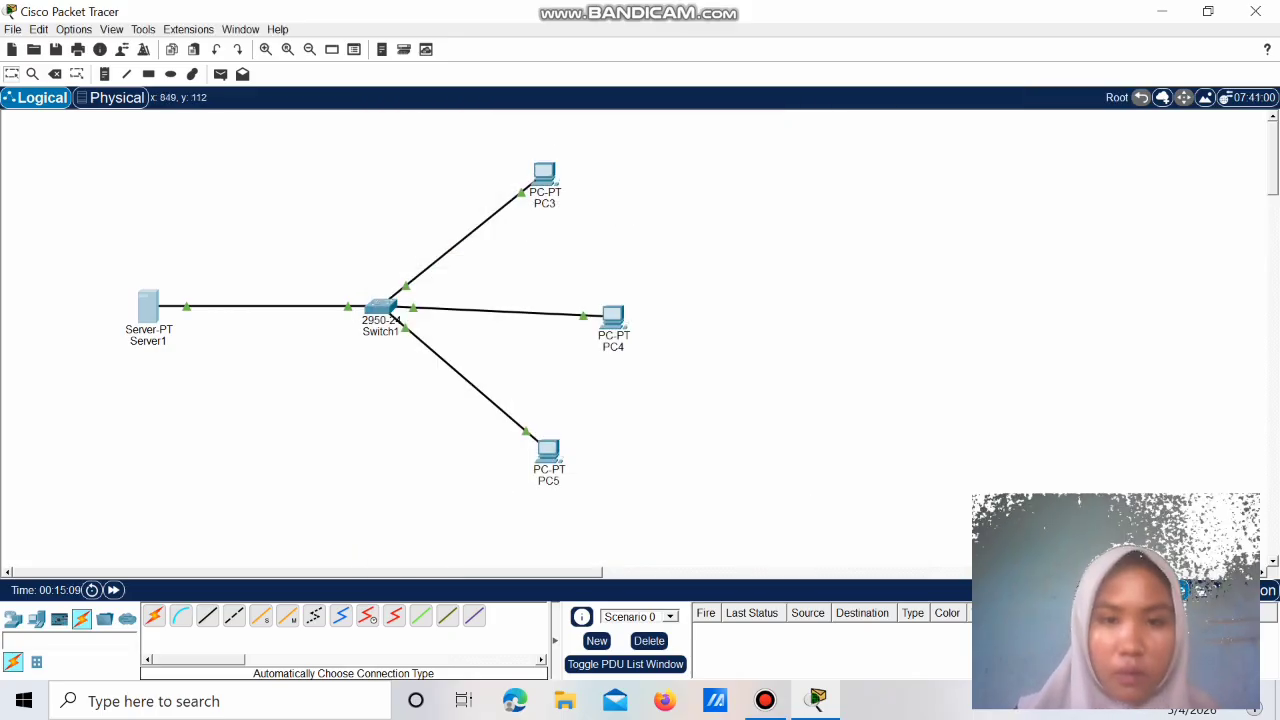
Step: Give PC3 static address 192.168.10.2 with mask 255.255.255.0
click(547, 170)
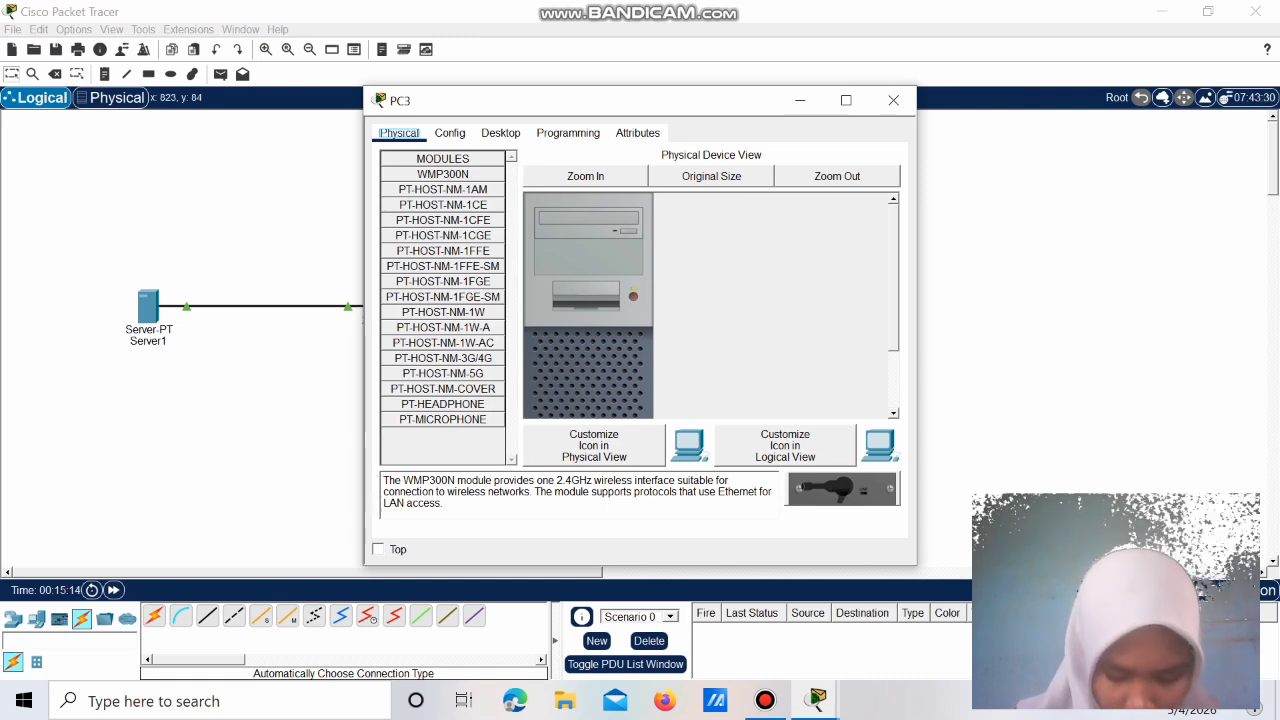
click(500, 133)
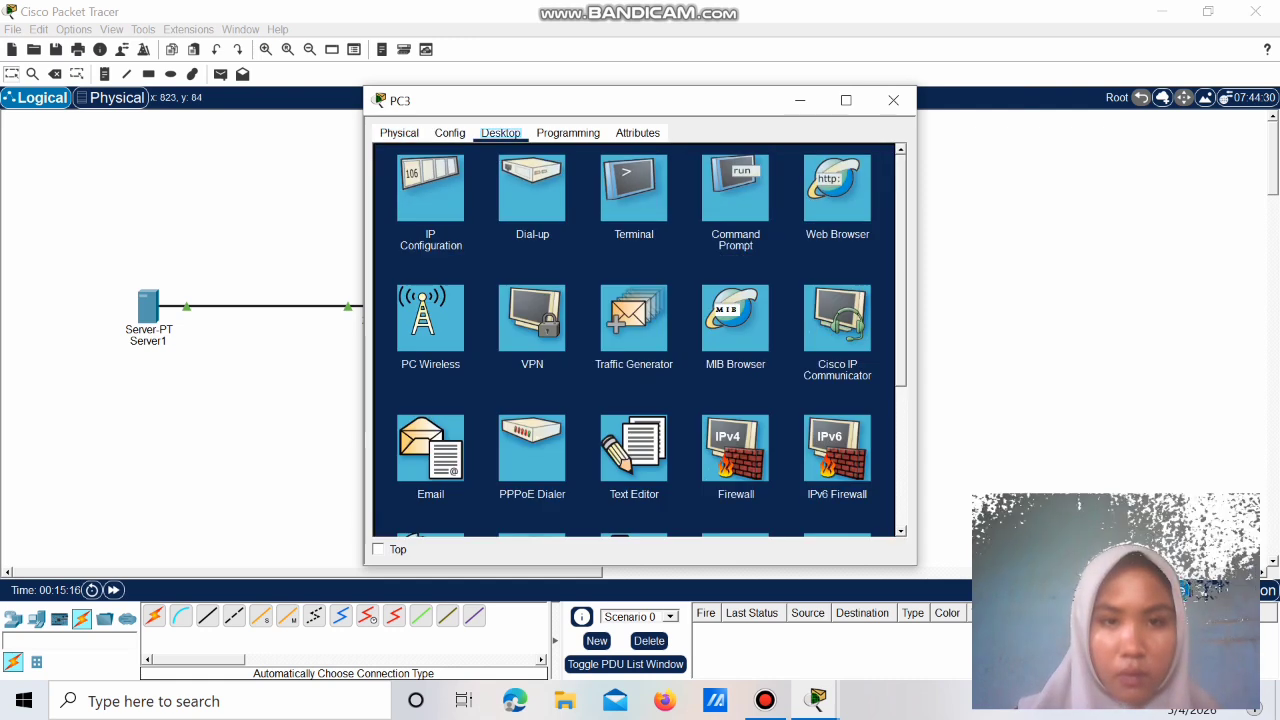
click(431, 188)
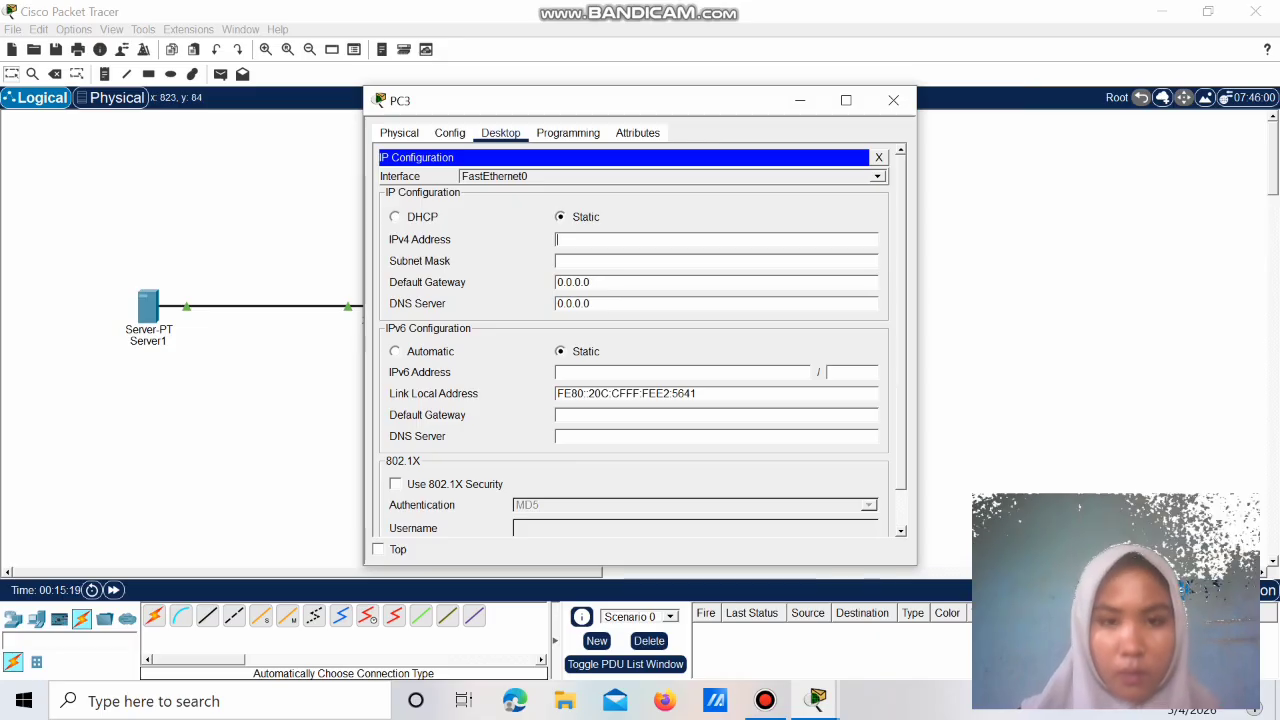
text(192)
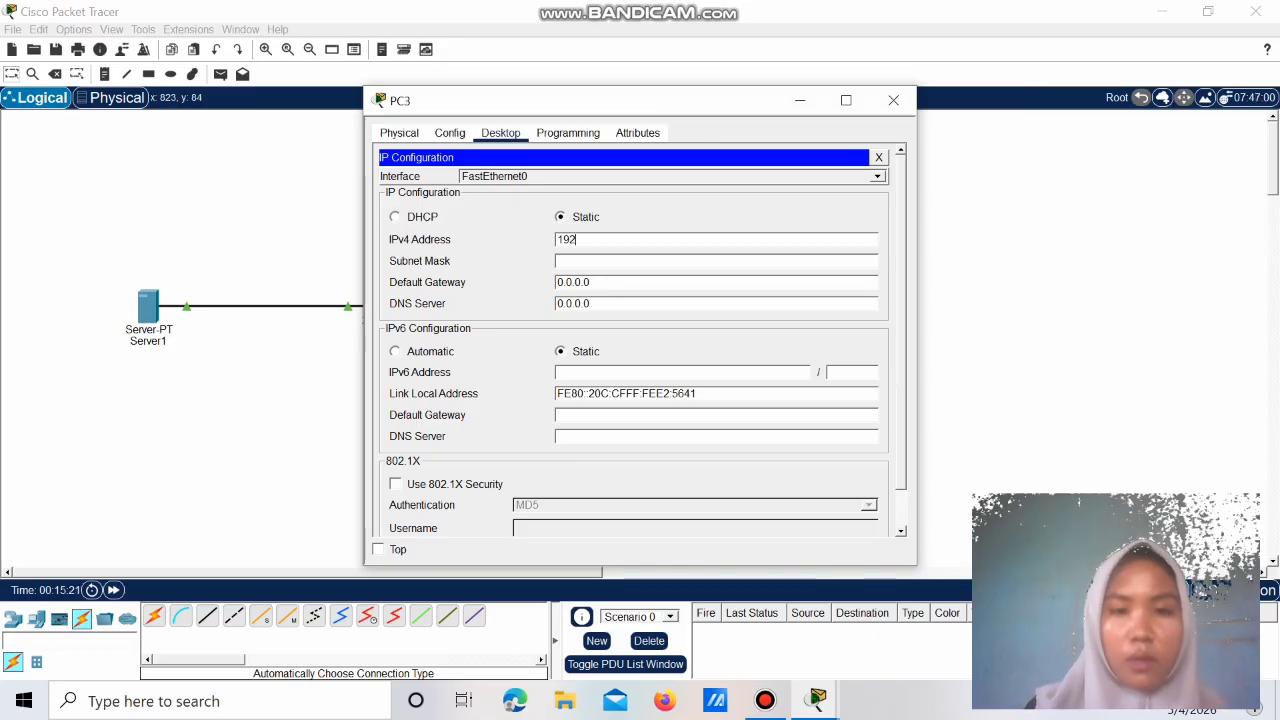
text(.168)
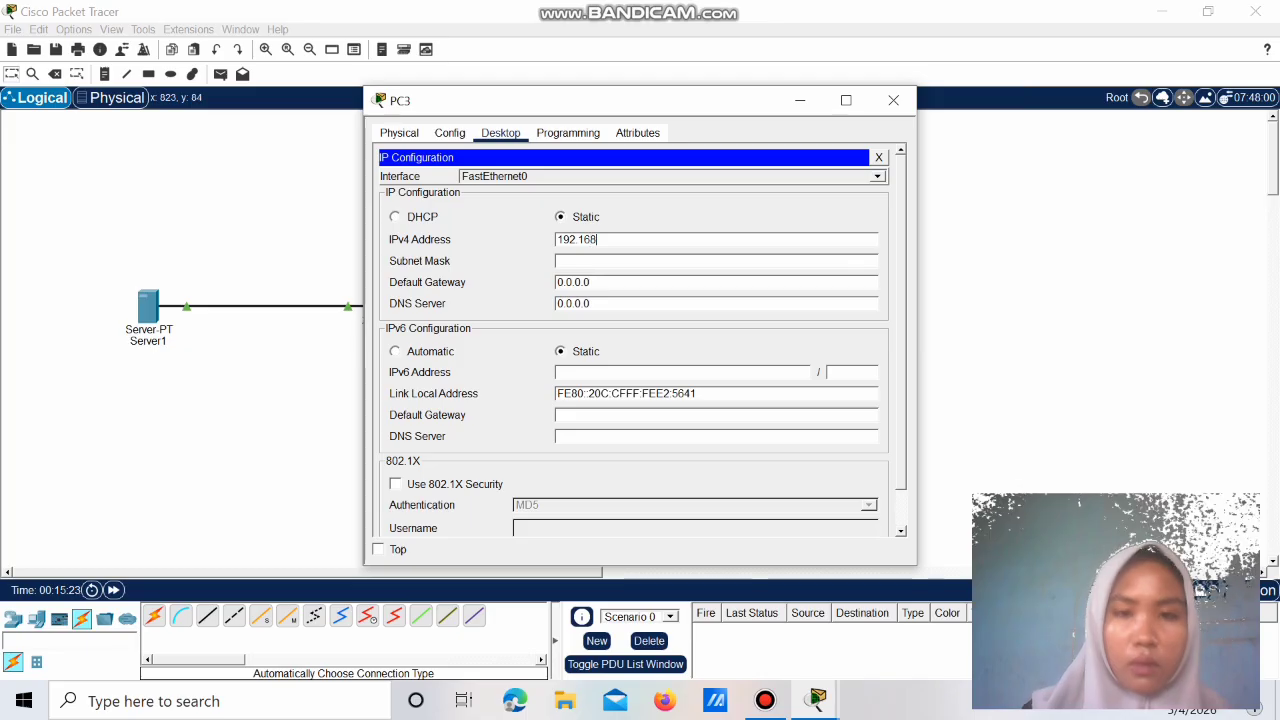
text(.10)
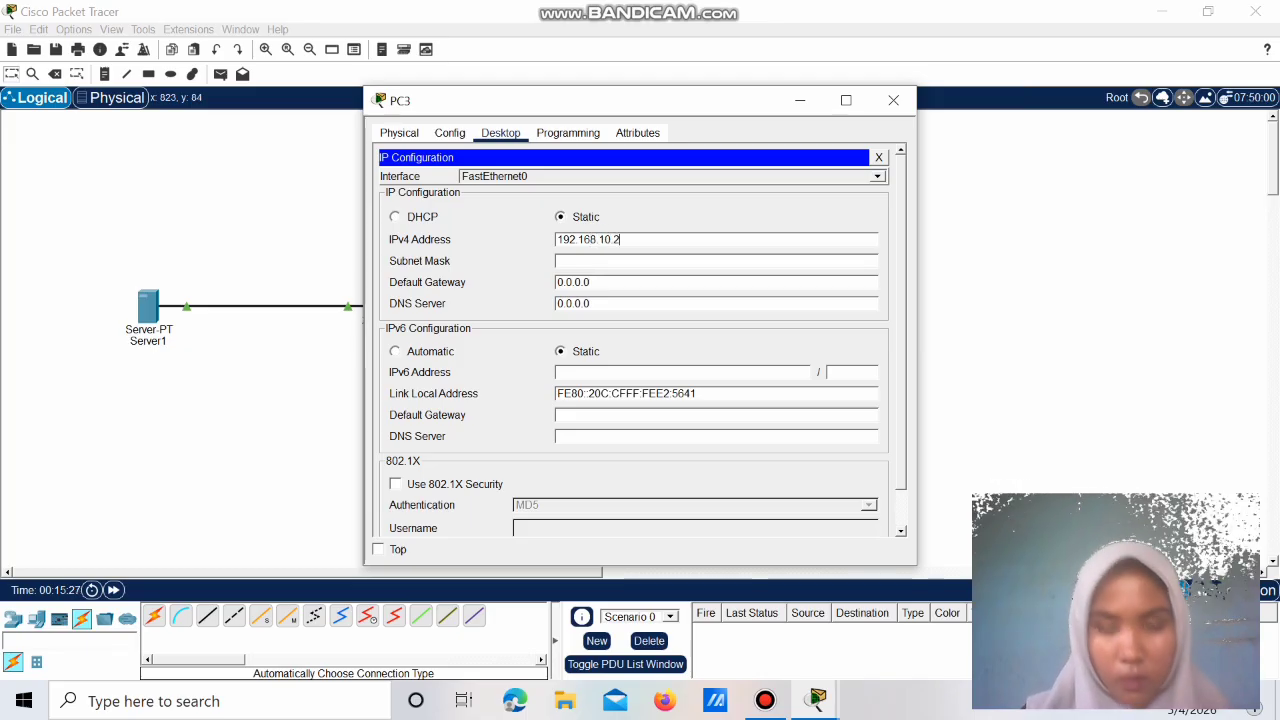
text(.2)
key(Return)
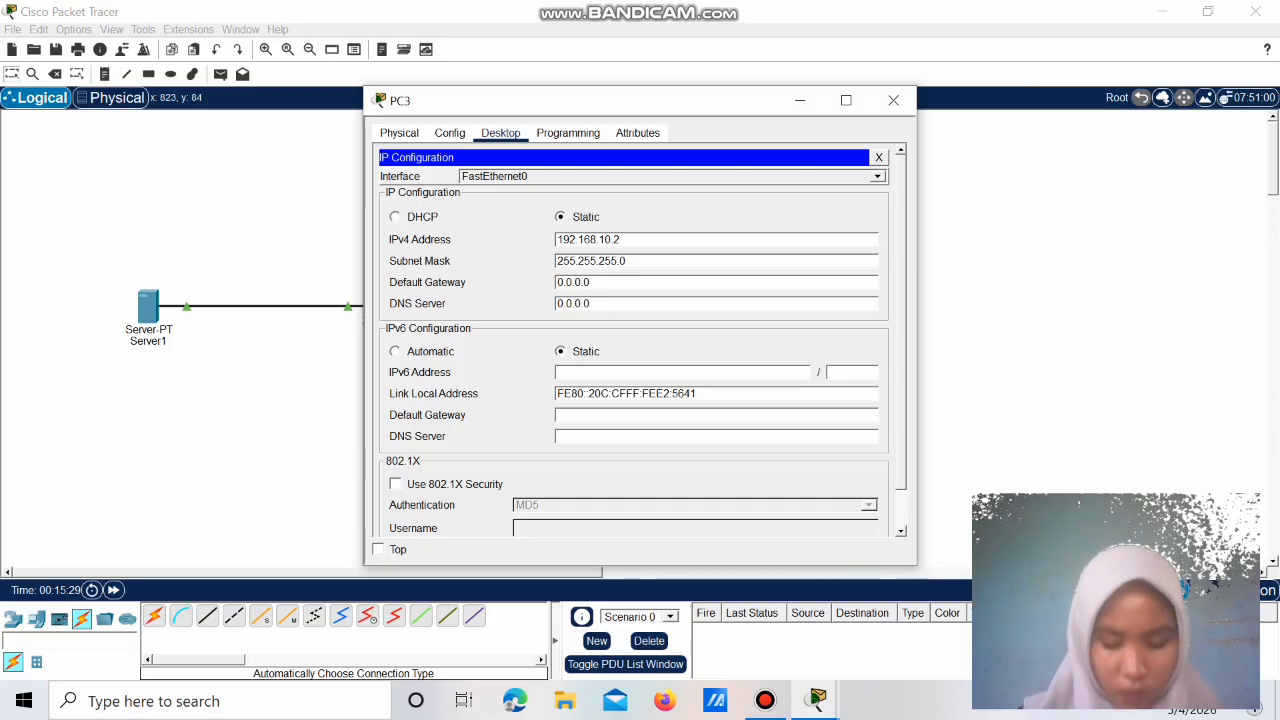
click(893, 100)
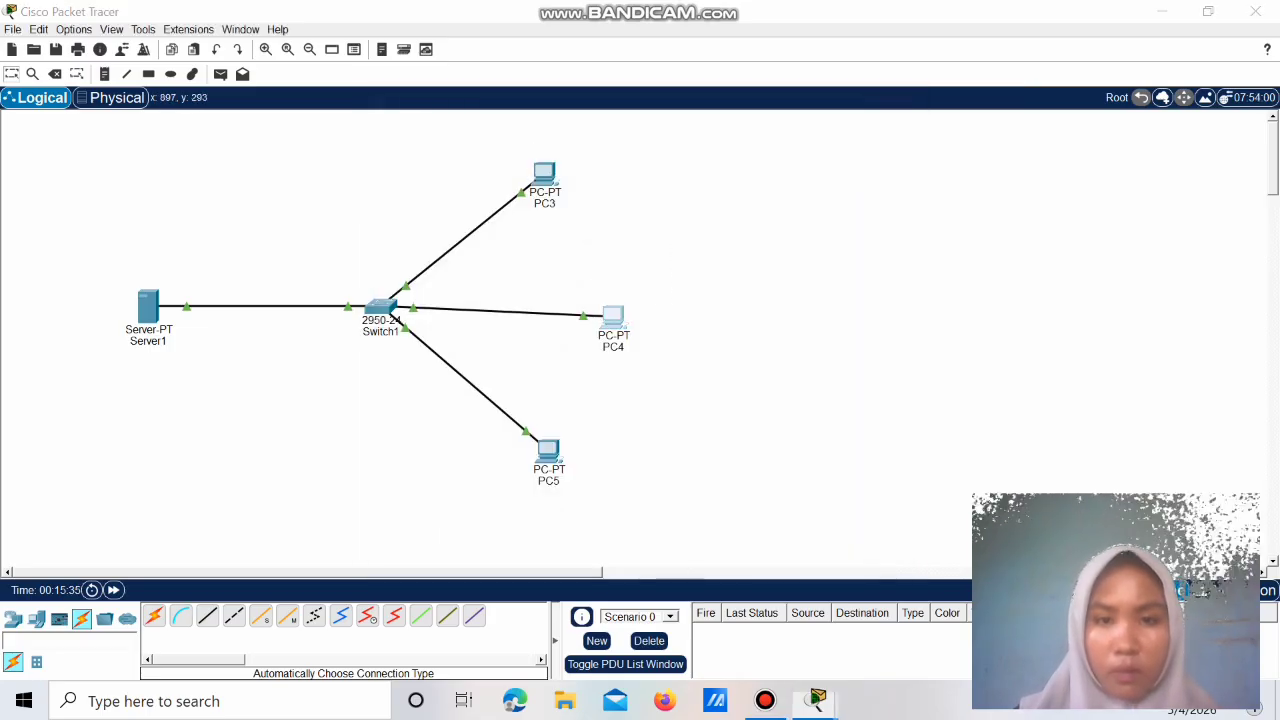
Step: Give PC4 static address 192.168.10.3 with mask 255.255.255.0
click(613, 318)
click(432, 190)
text(192.)
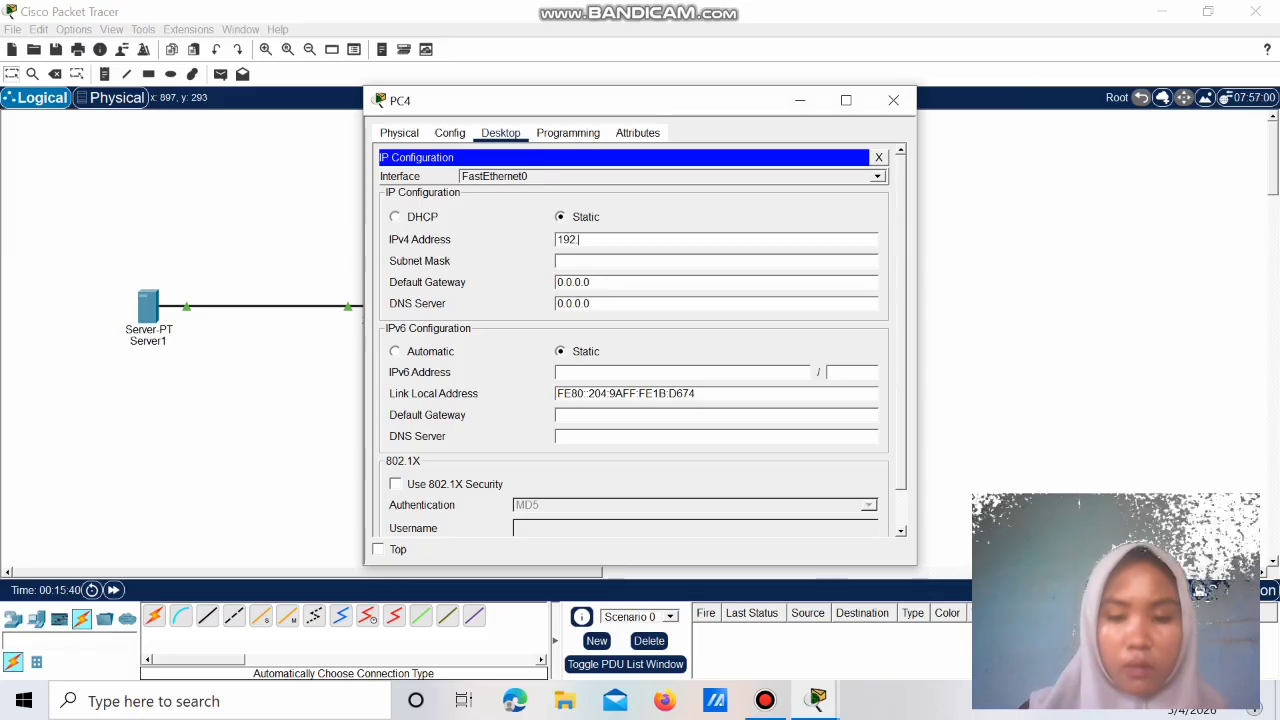
text(168.10.4)
key(Tab)
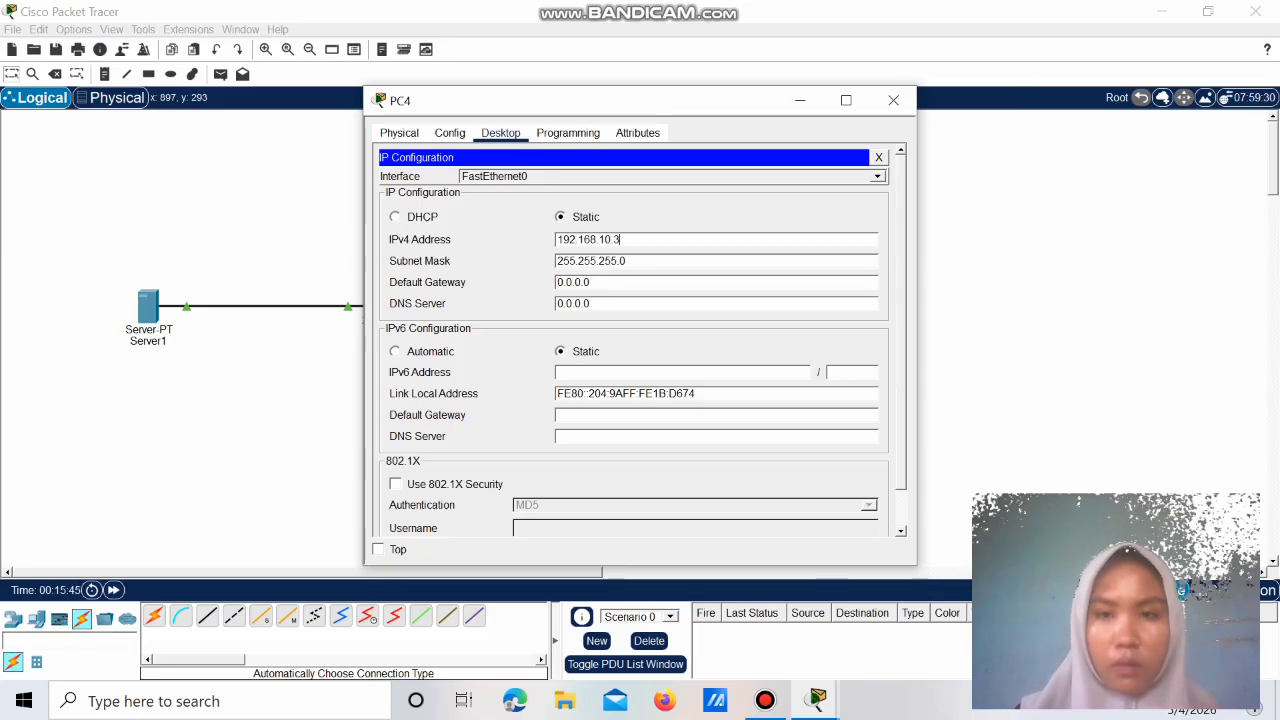
click(893, 100)
Step: Give PC5 static address 192.168.10.4 with mask 255.255.255.0
click(548, 455)
click(500, 132)
click(432, 188)
text(192.168.10)
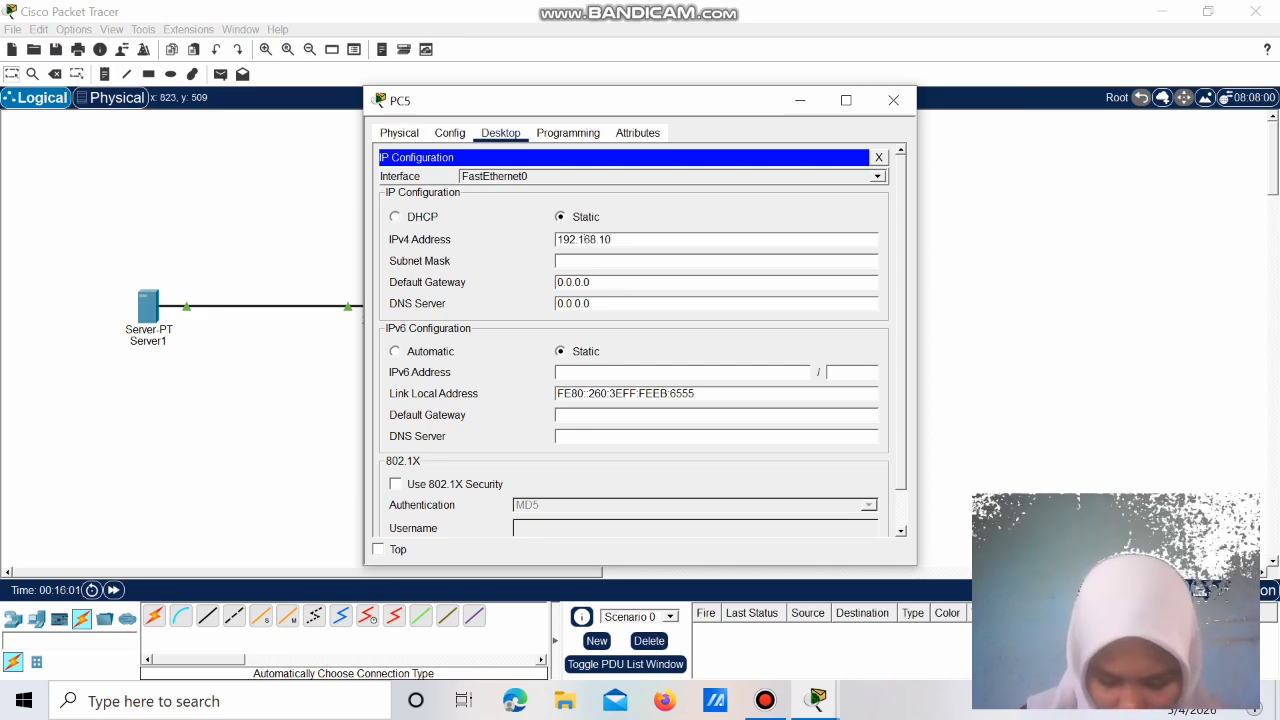
text(.4)
key(Tab)
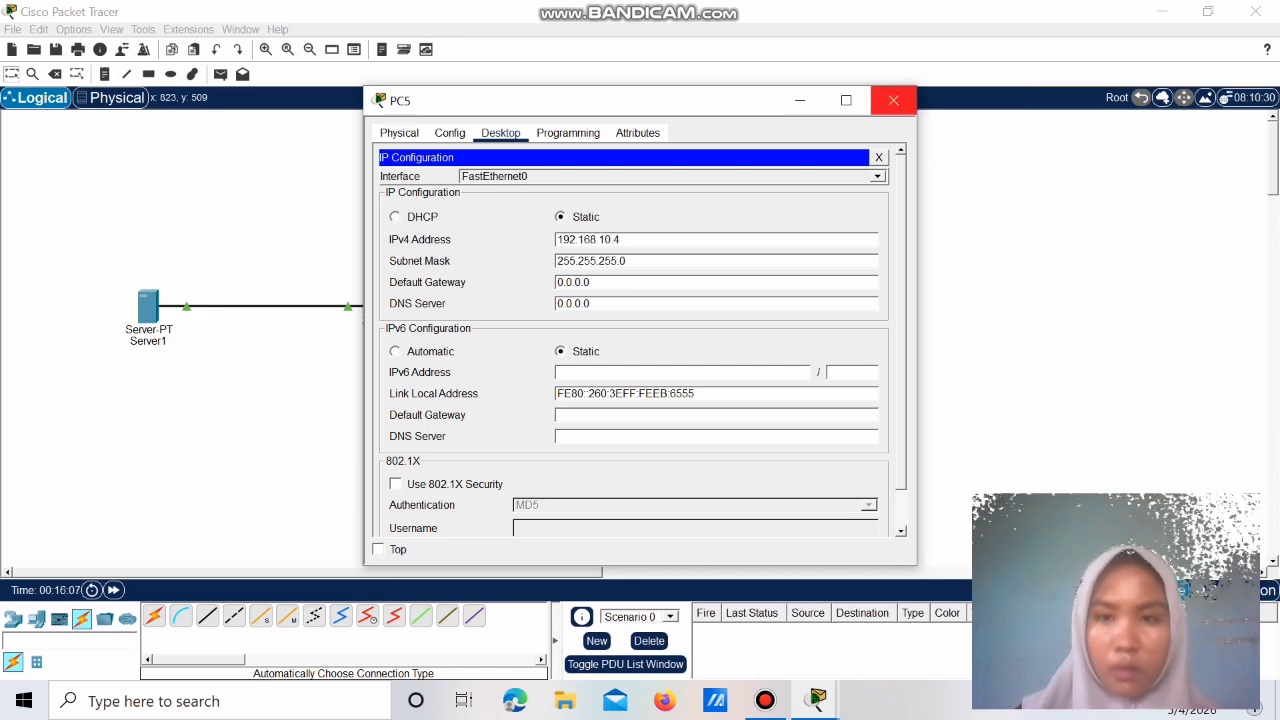
click(893, 100)
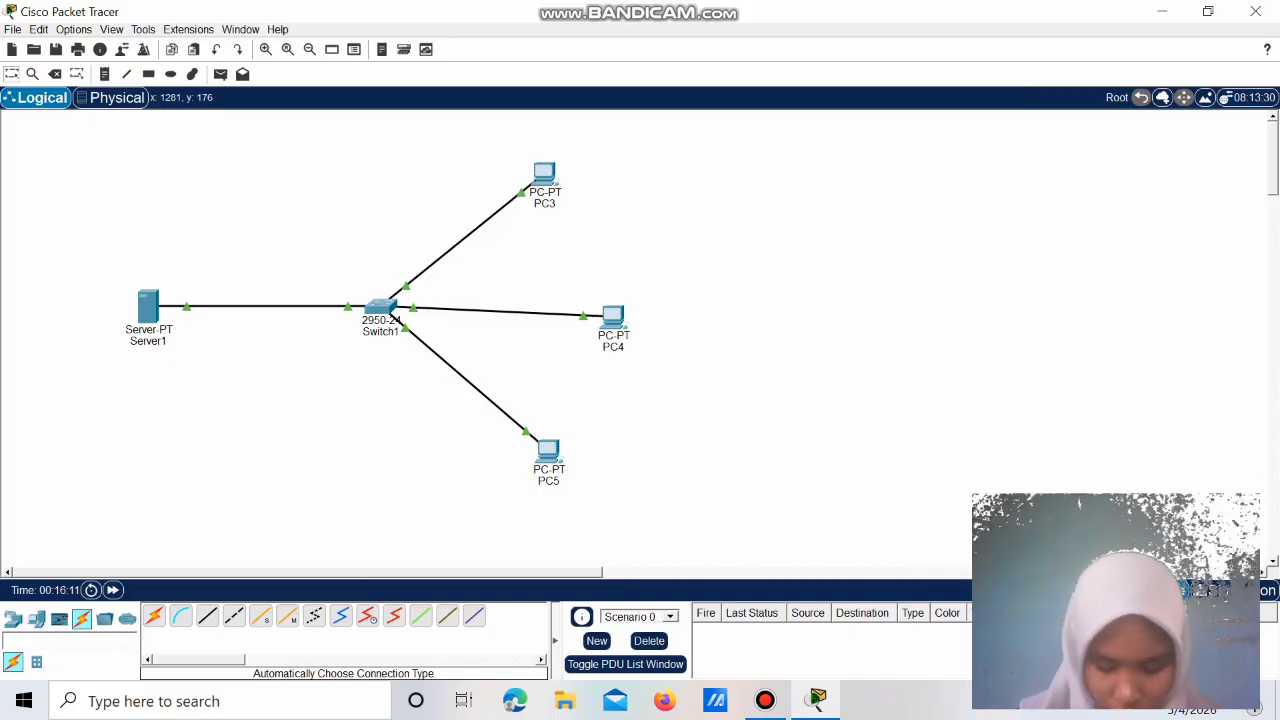
Step: Send simple test pings from Server1 to PC3, PC4 and PC5
click(220, 74)
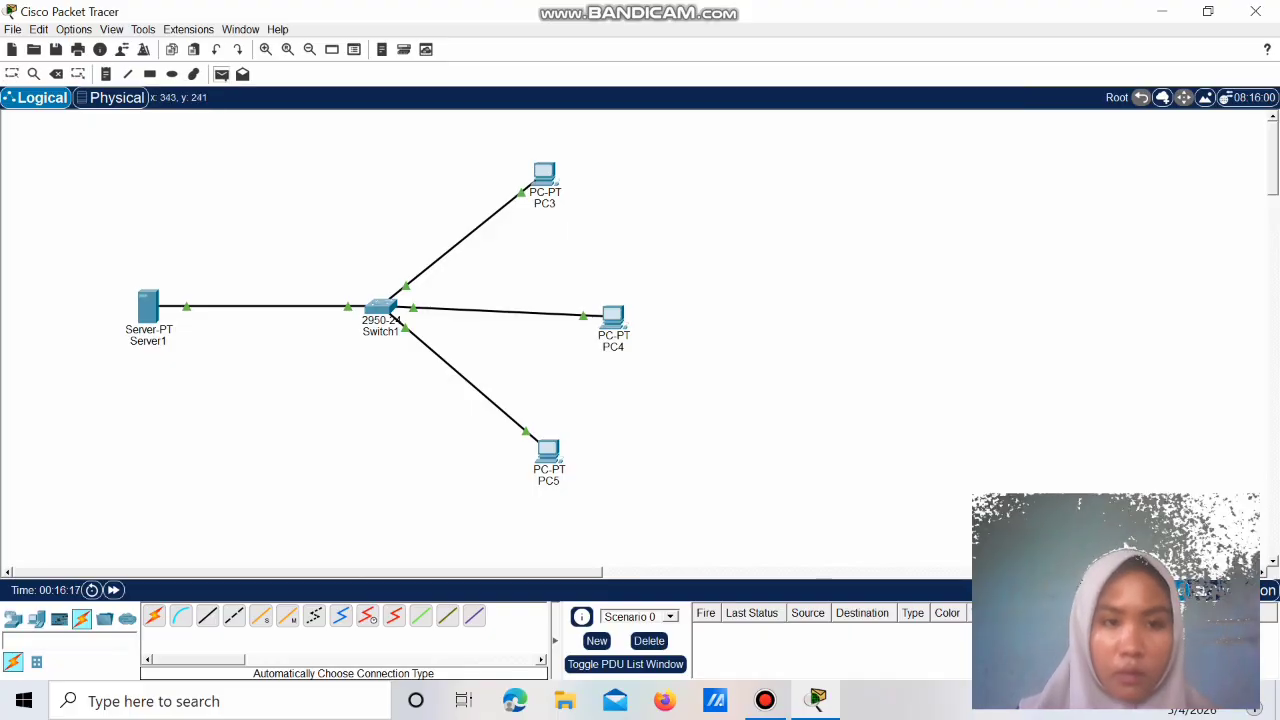
click(153, 308)
click(544, 175)
click(221, 74)
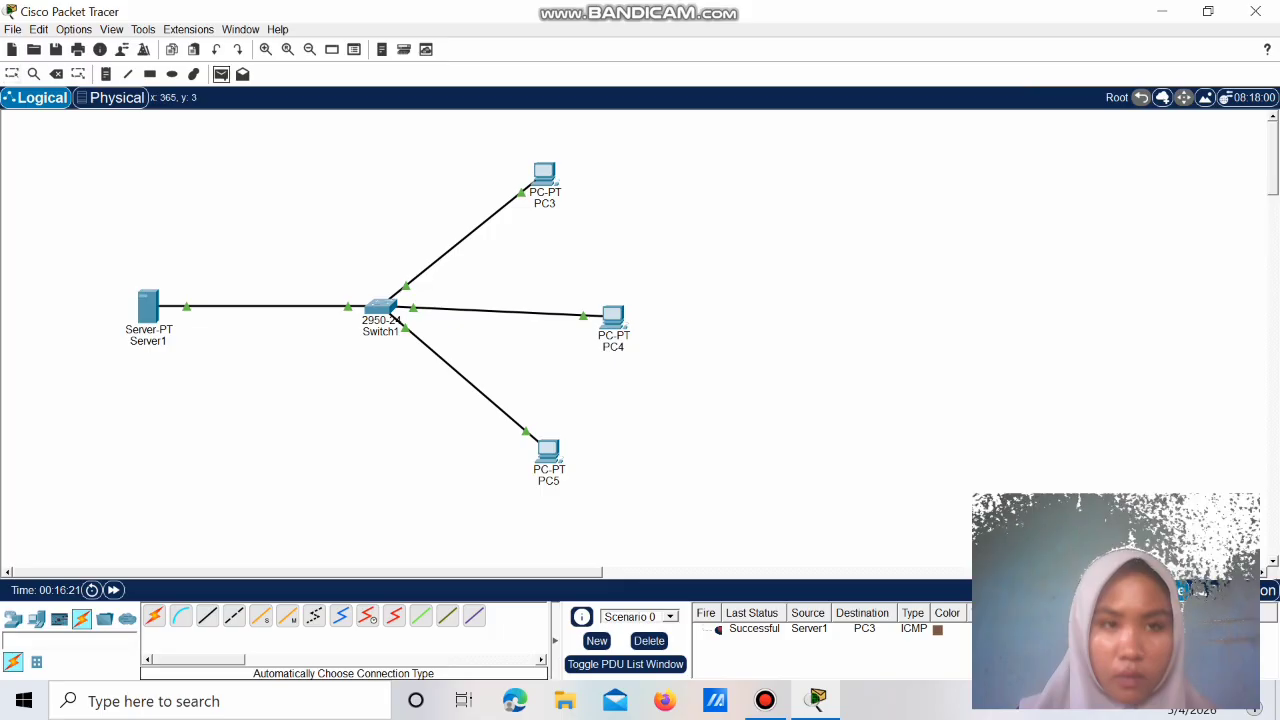
click(153, 308)
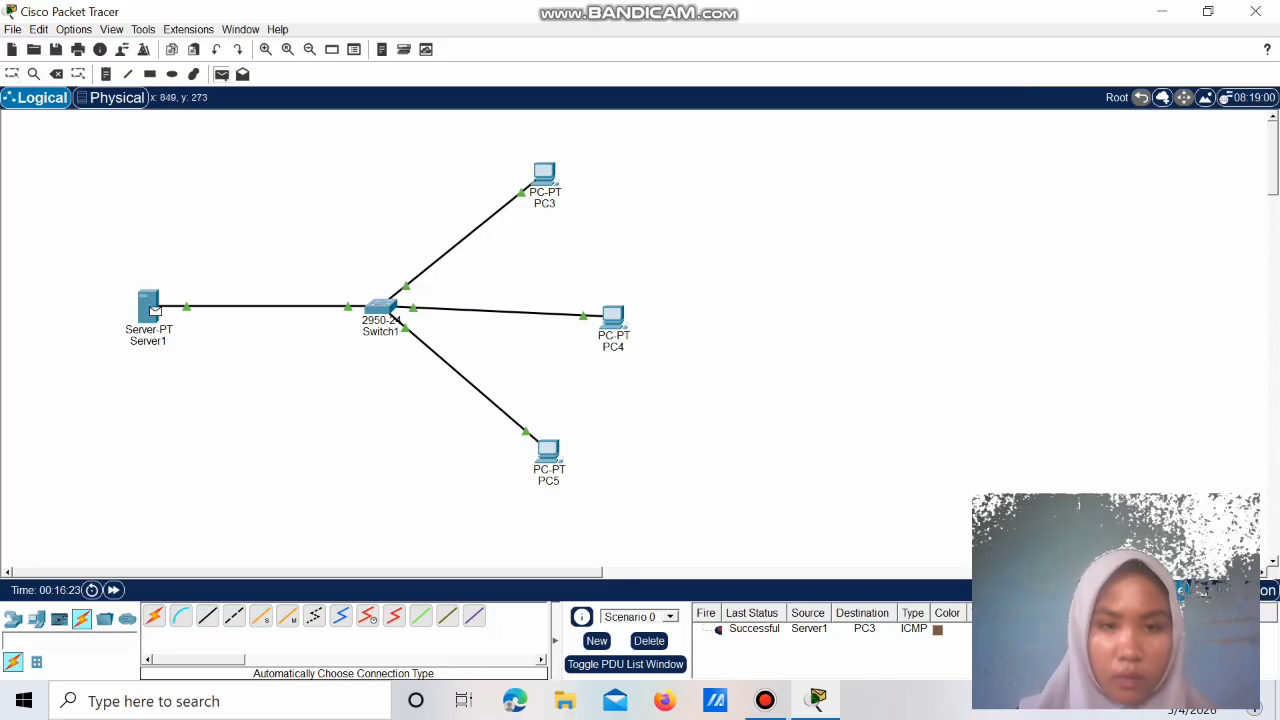
click(613, 316)
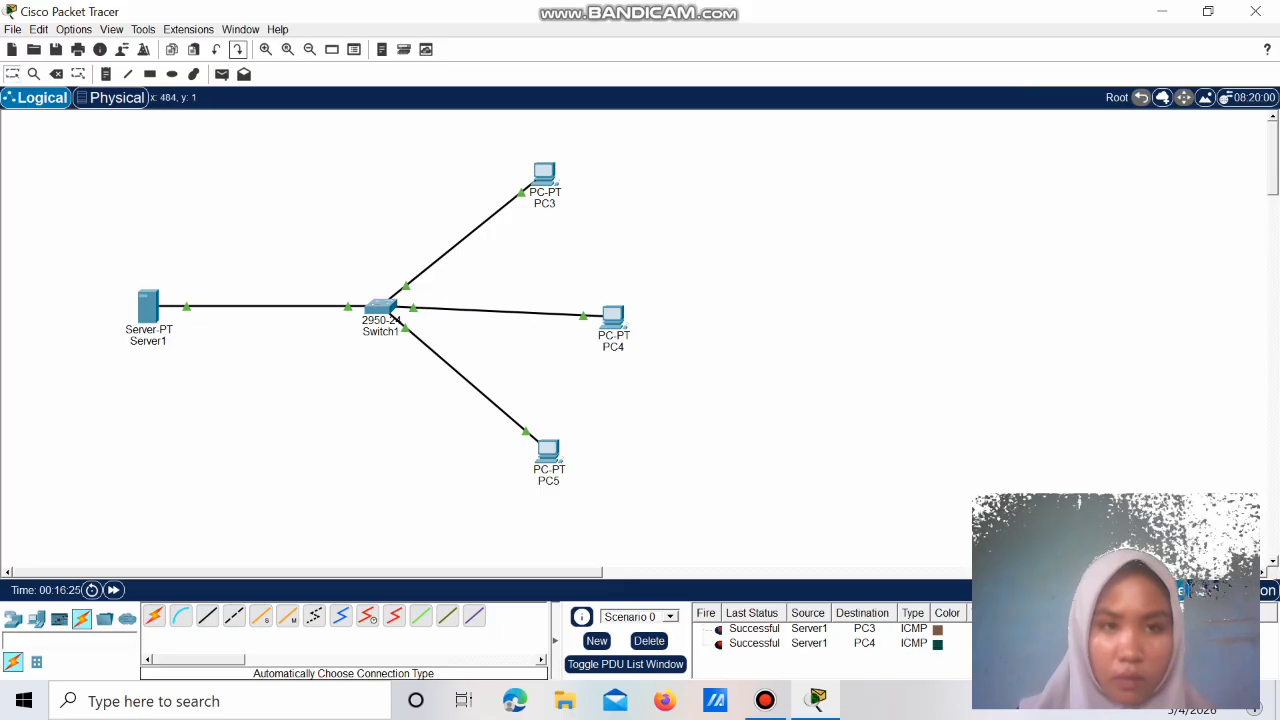
click(222, 74)
click(150, 308)
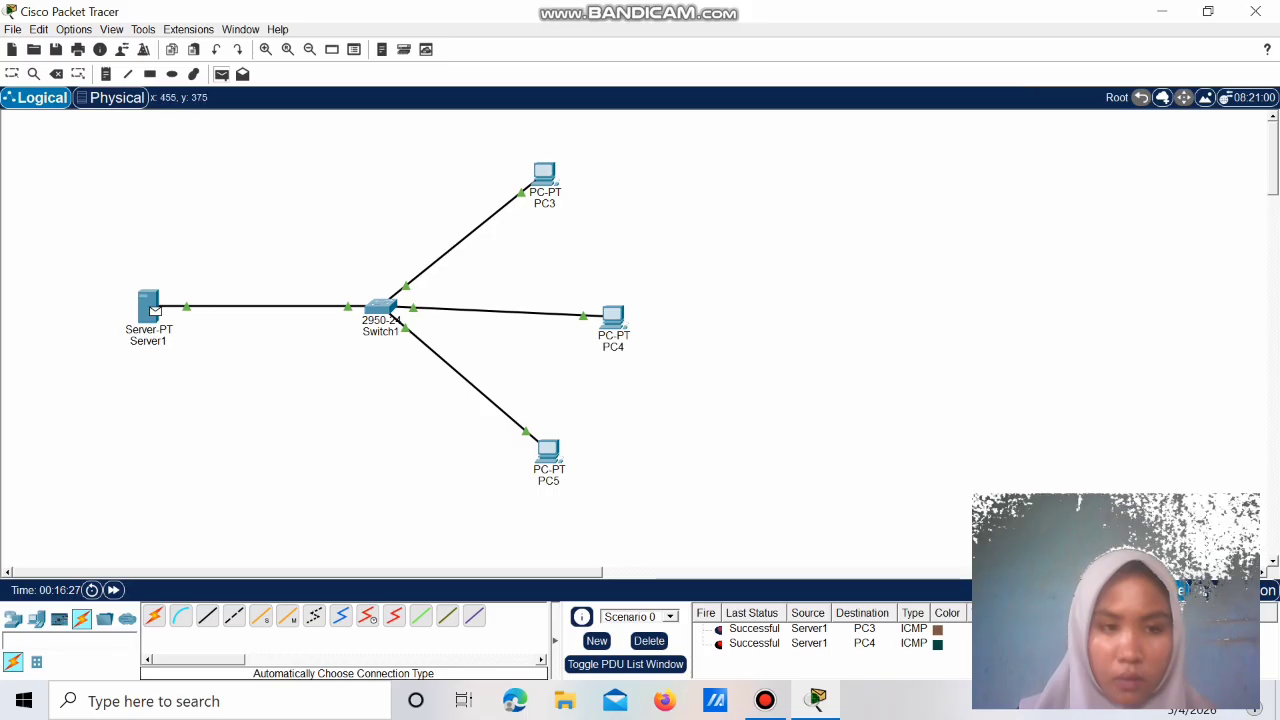
click(548, 452)
Step: Open PC3's web browser from its desktop applications
key(Escape)
click(544, 173)
click(840, 188)
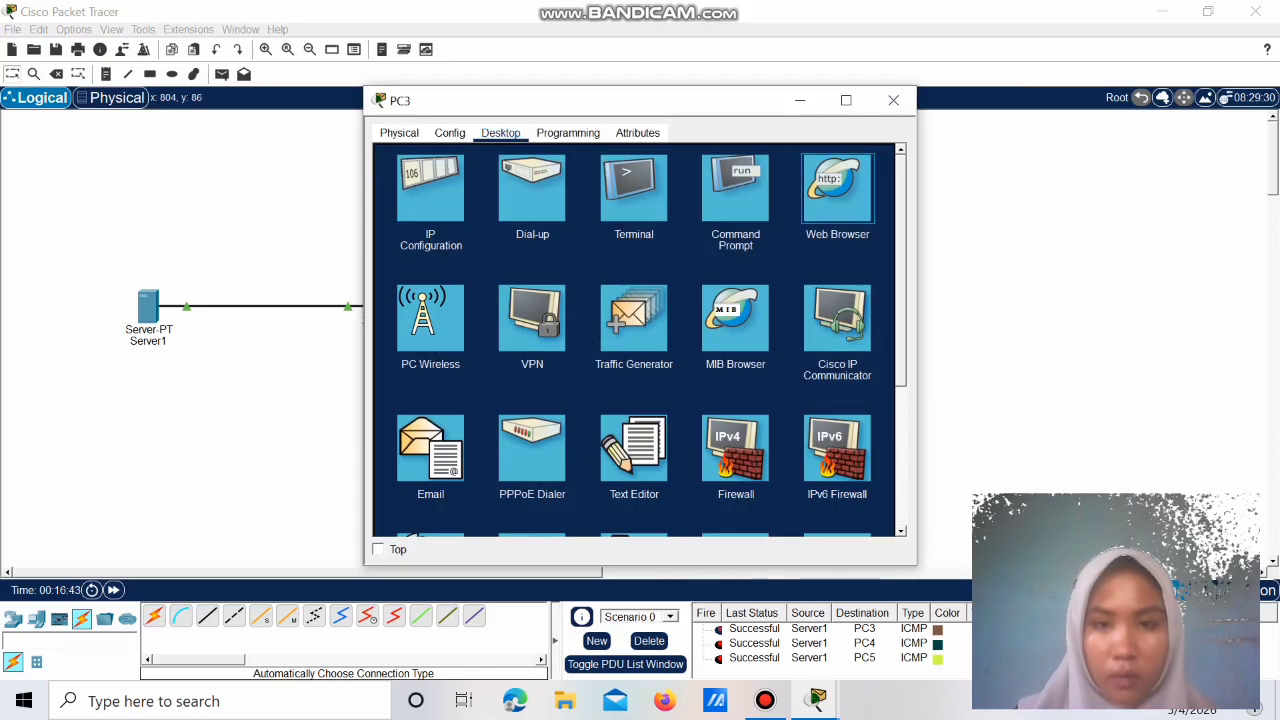
click(893, 100)
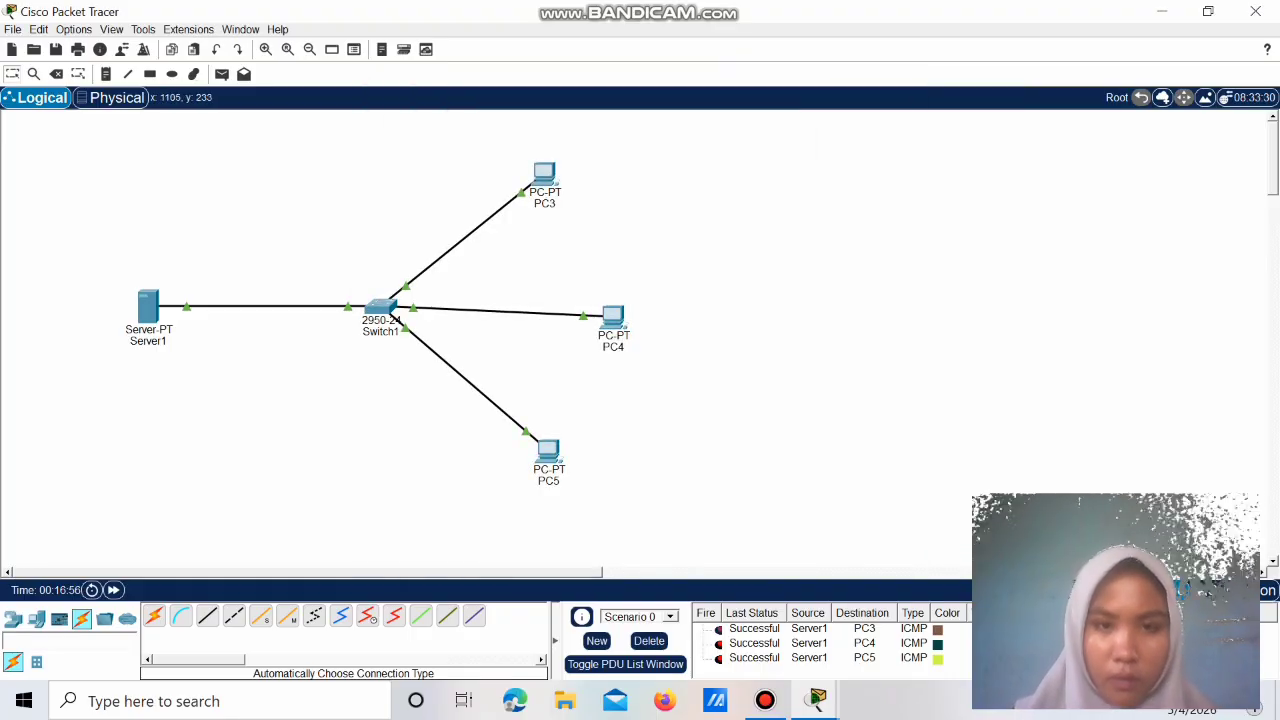
click(544, 172)
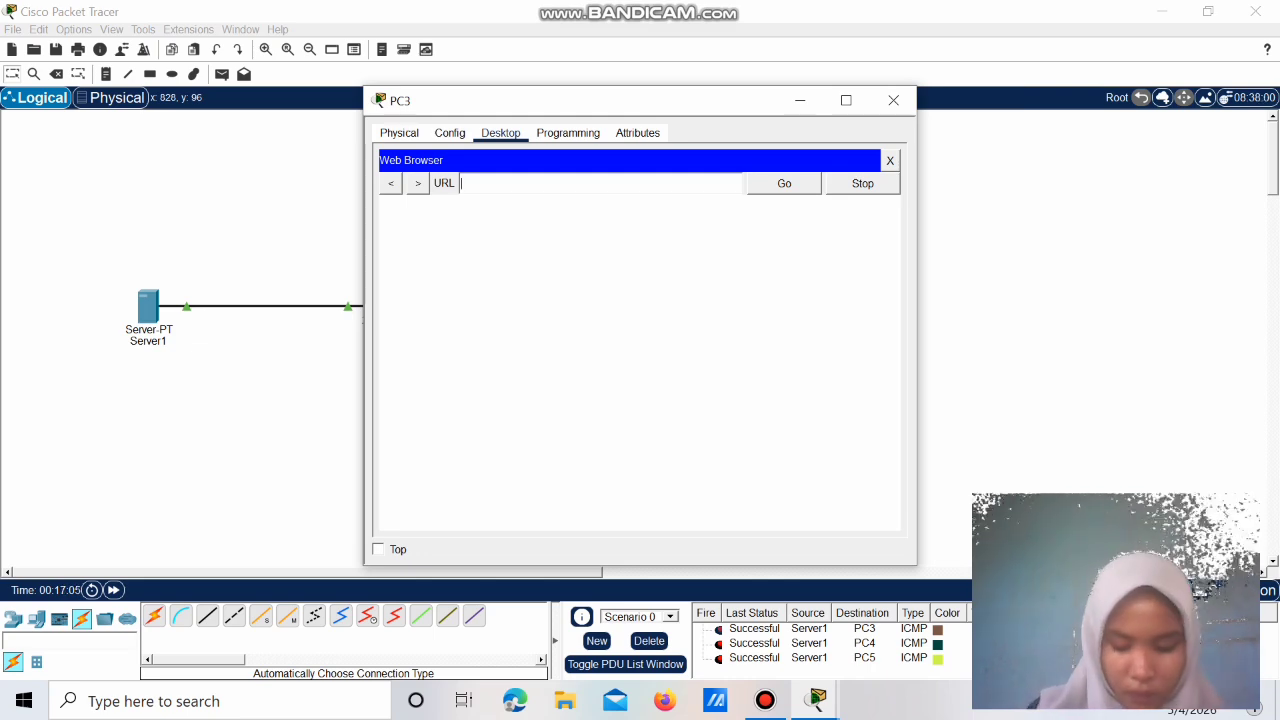
text(ttp)
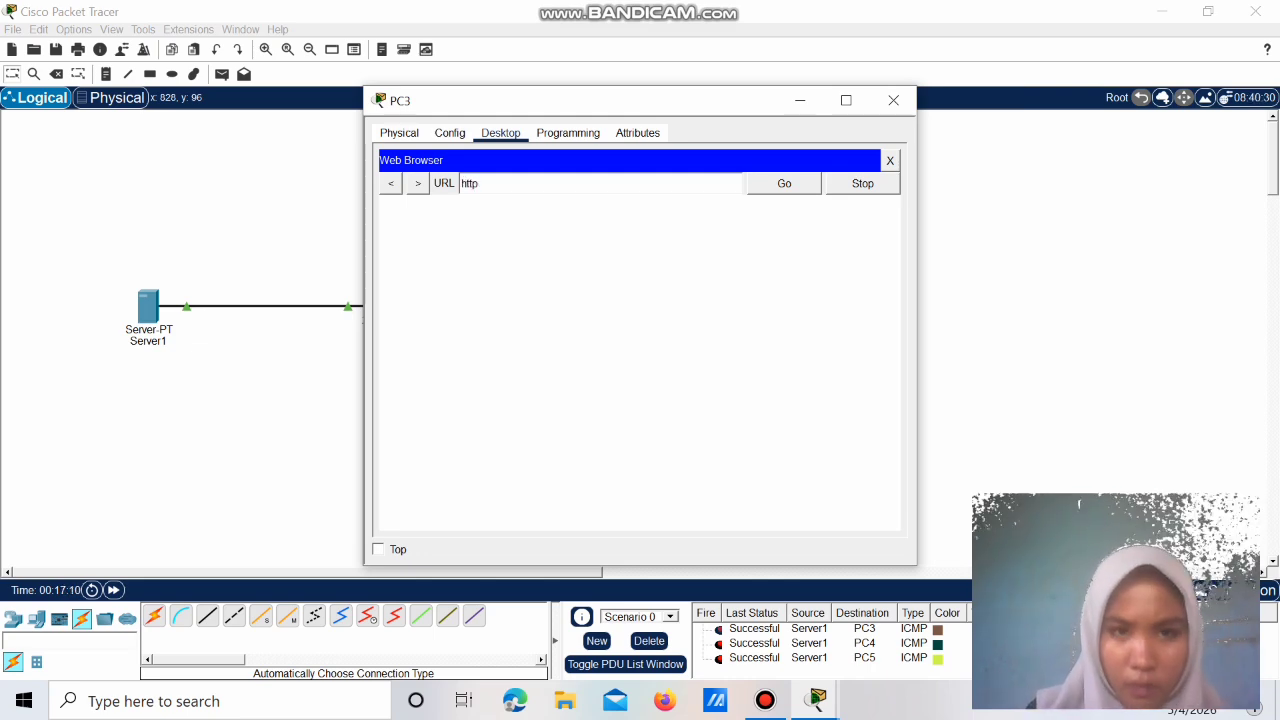
text(:)
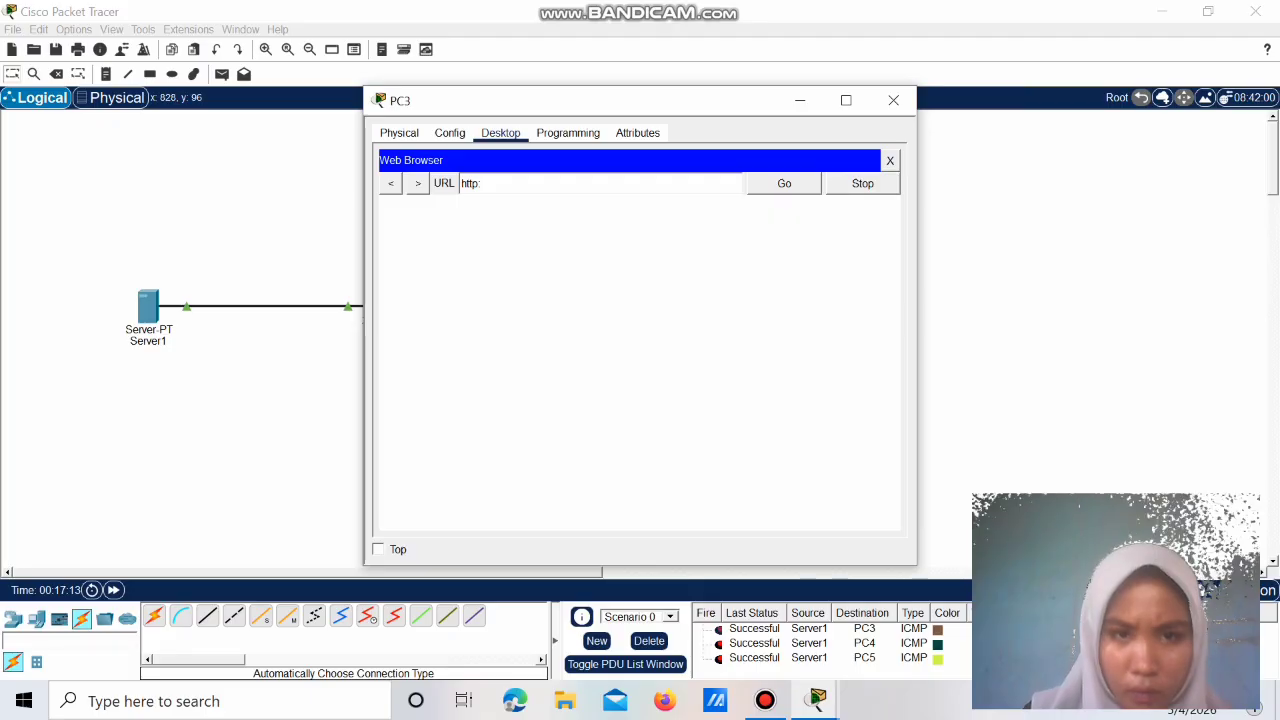
text(//)
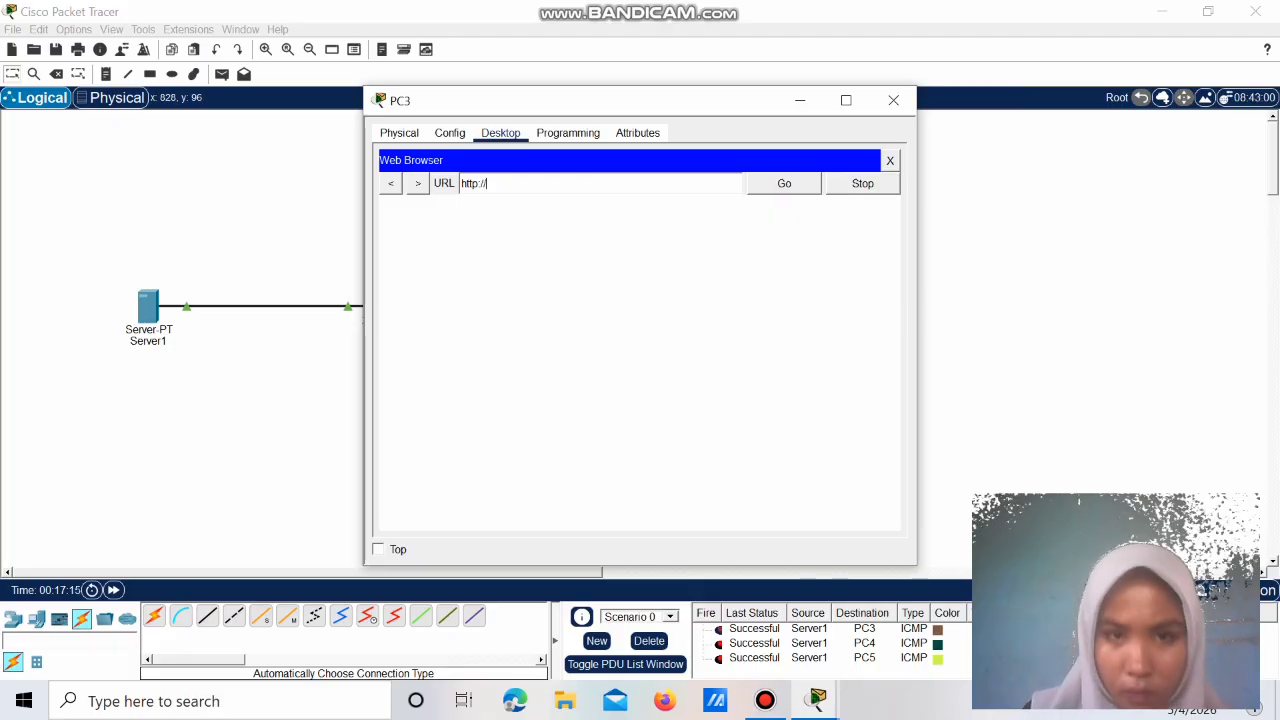
text(192.168)
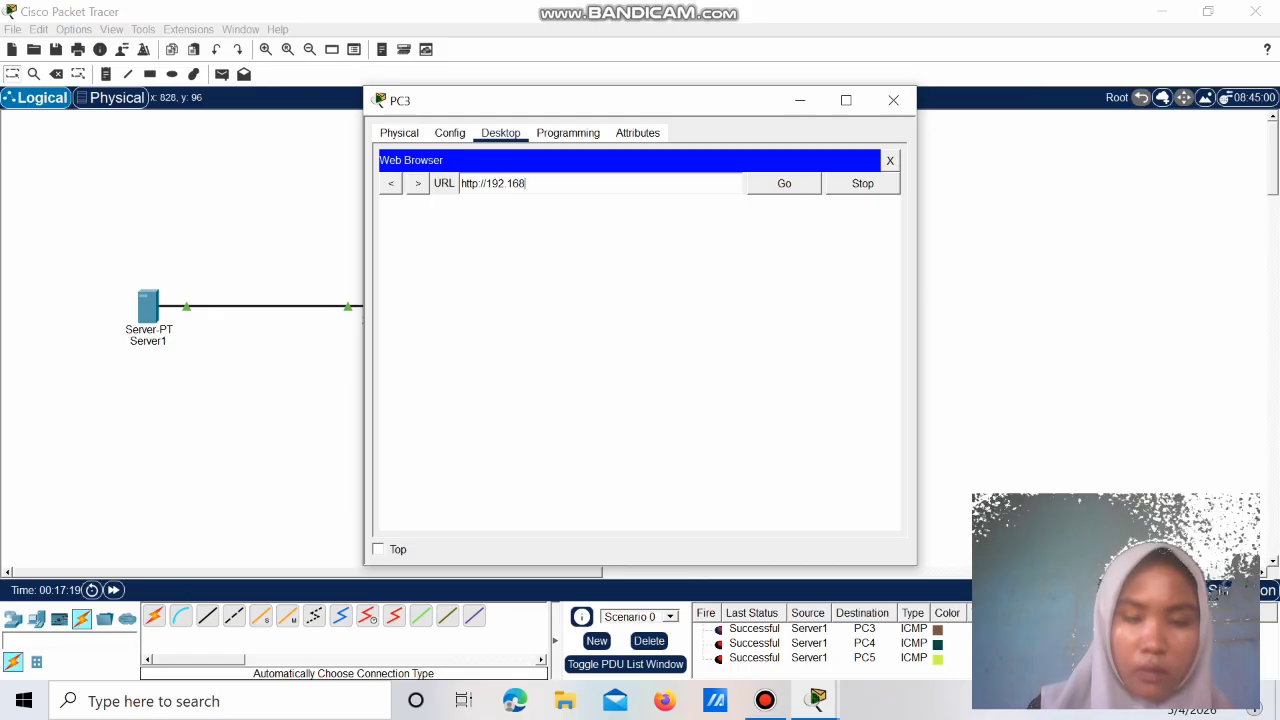
text(.10.1)
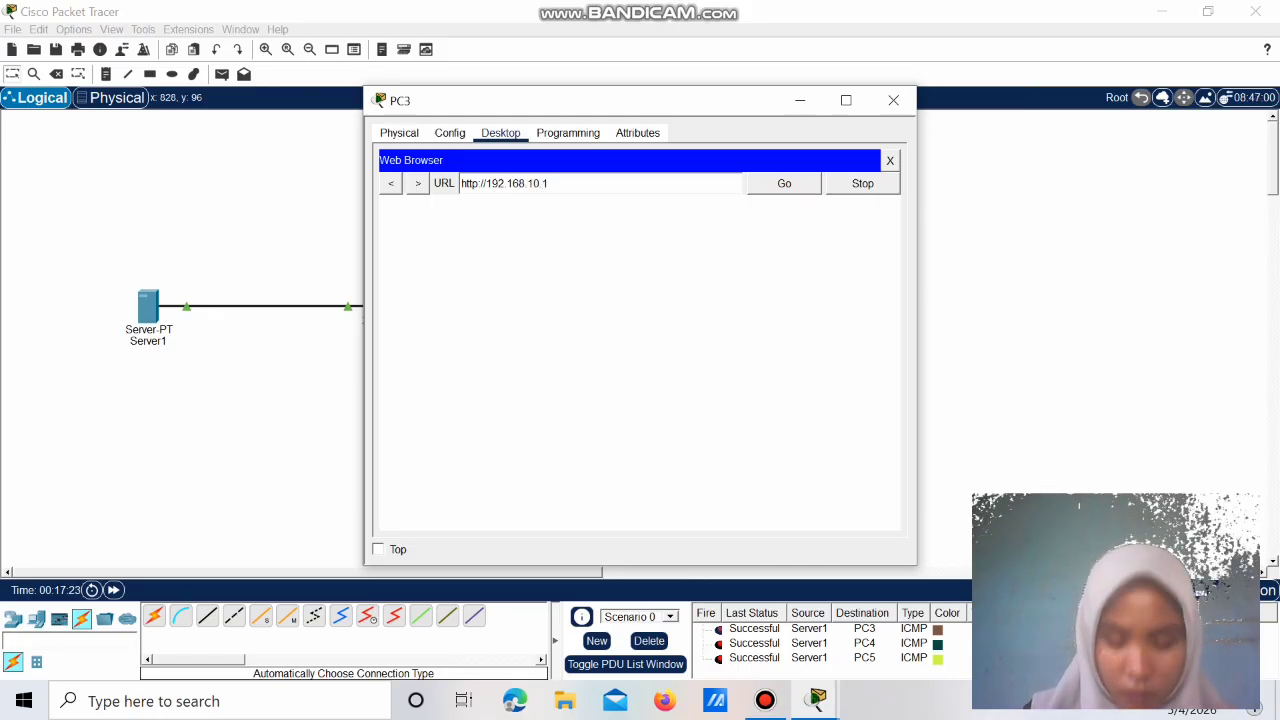
key(Return)
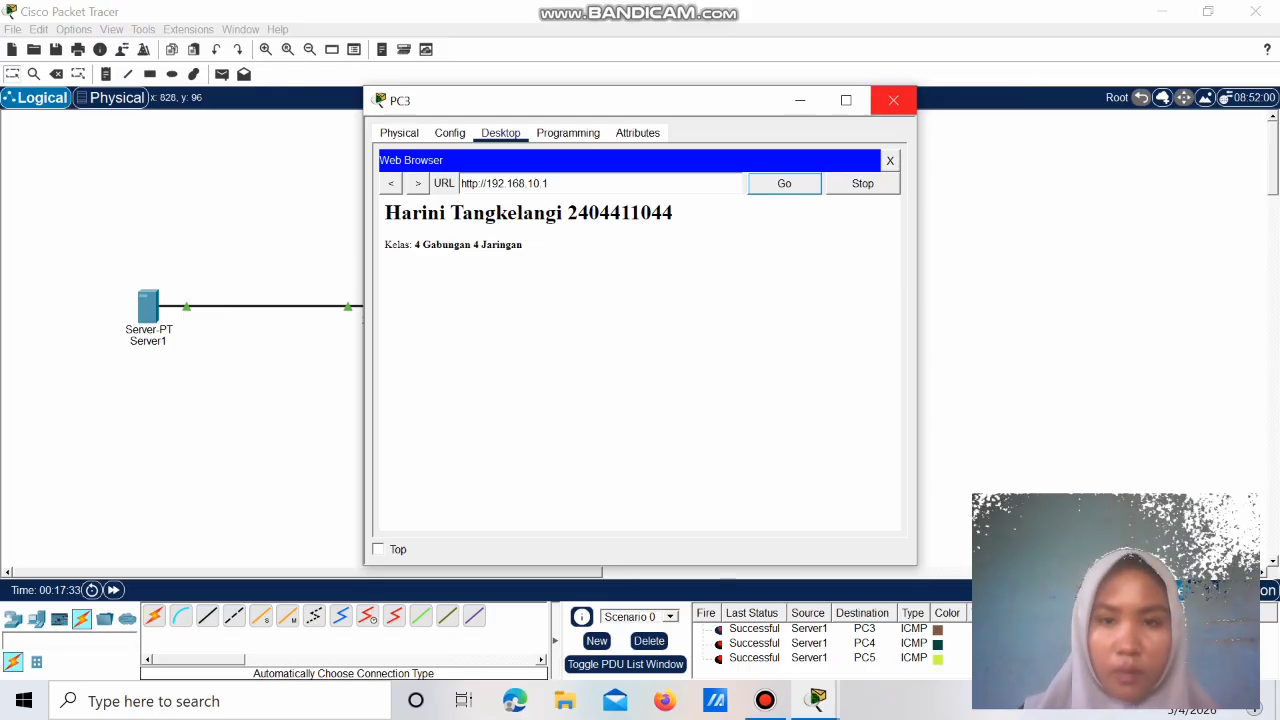
click(893, 100)
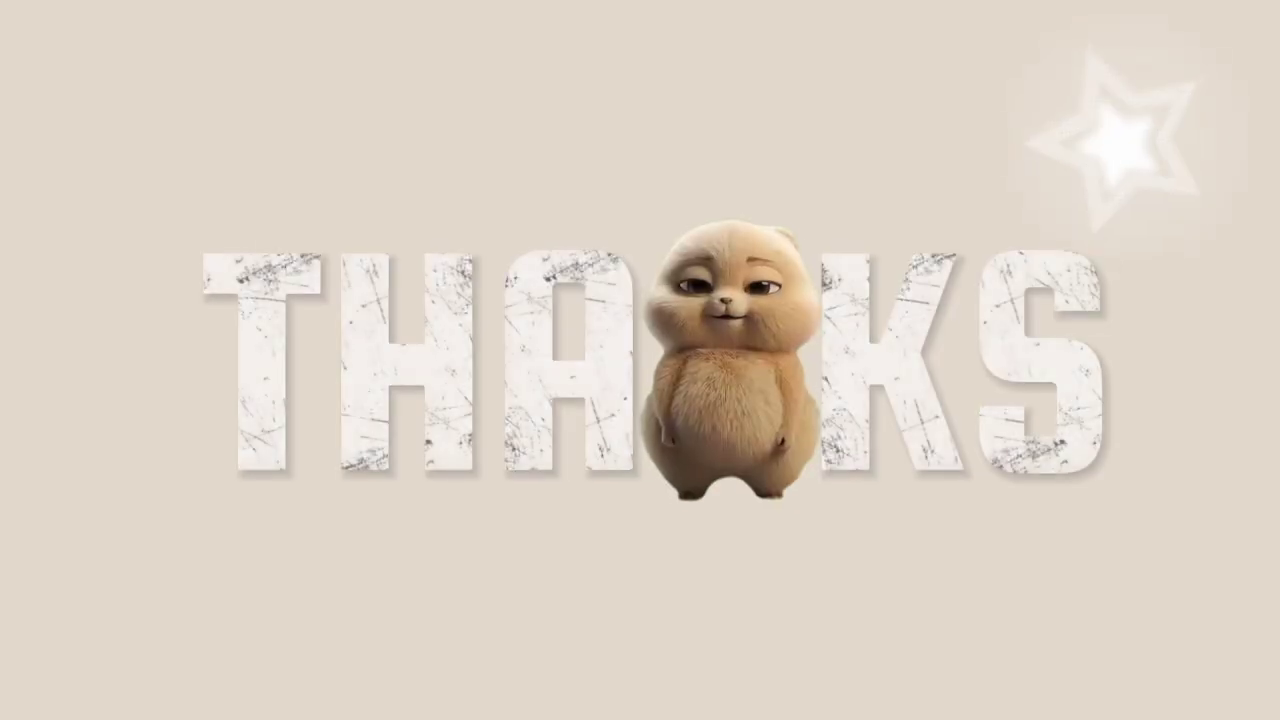